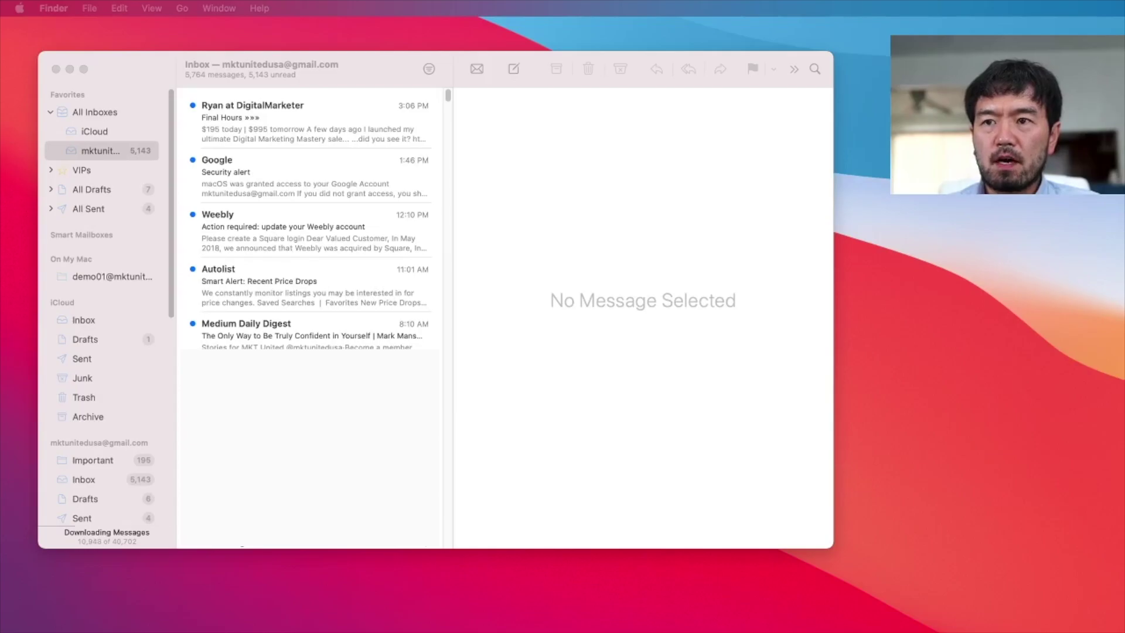
- Bring the Hostinger browser window forward, dismiss the extension popup and enlarge the window
key("super+Tab")
left_click_drag(103, 353, 179, 77)
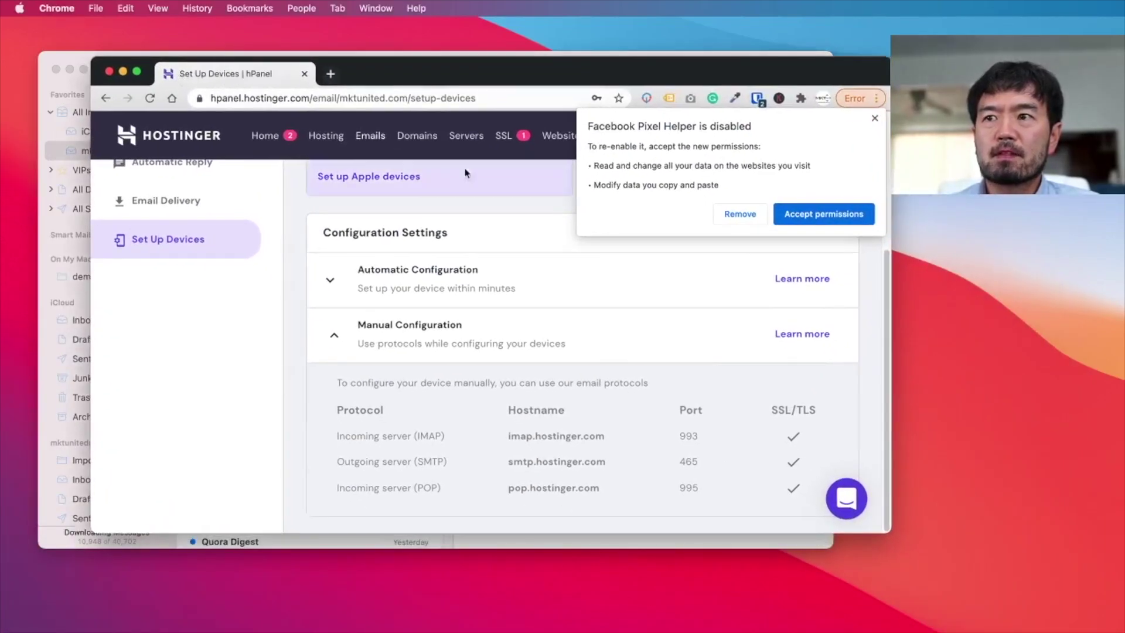
left_click(875, 118)
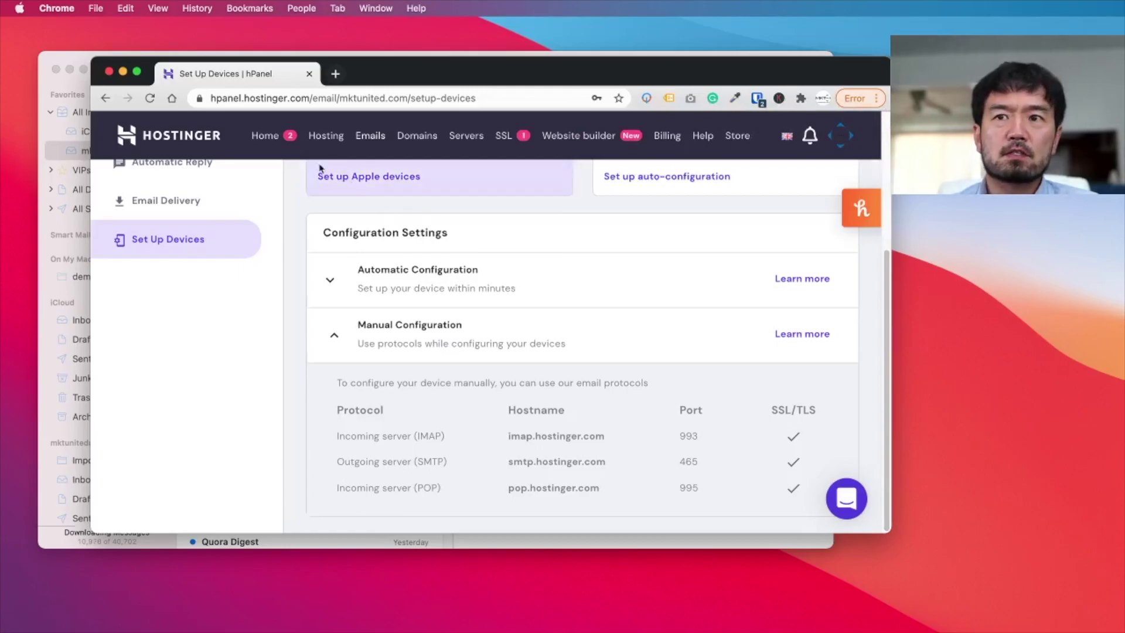
left_click_drag(387, 75, 348, 68)
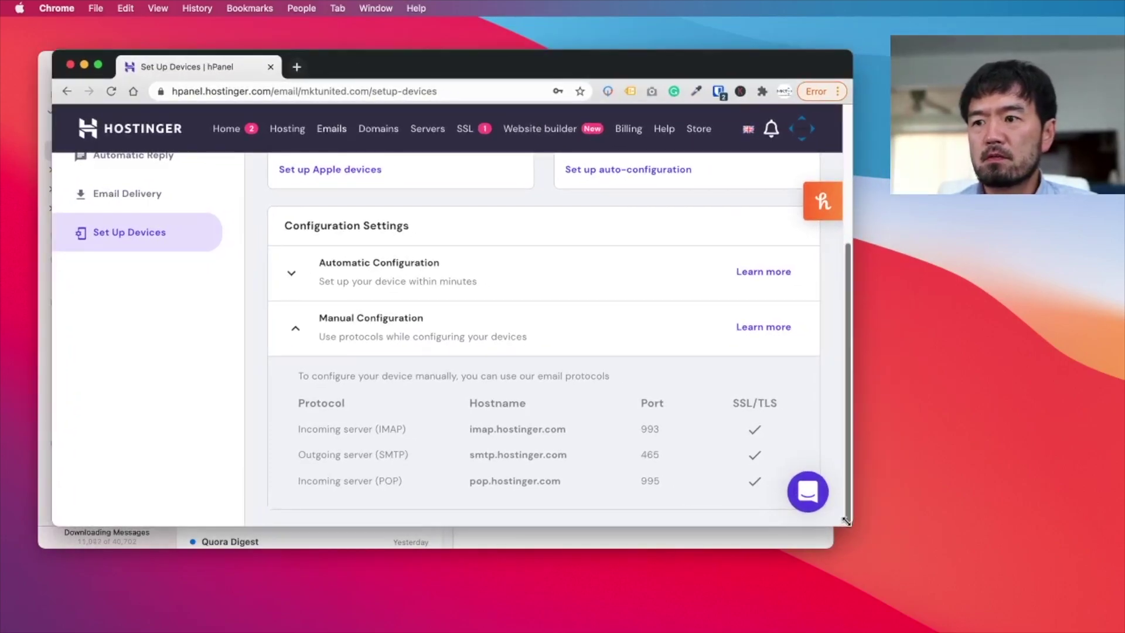
left_click_drag(846, 520, 1113, 613)
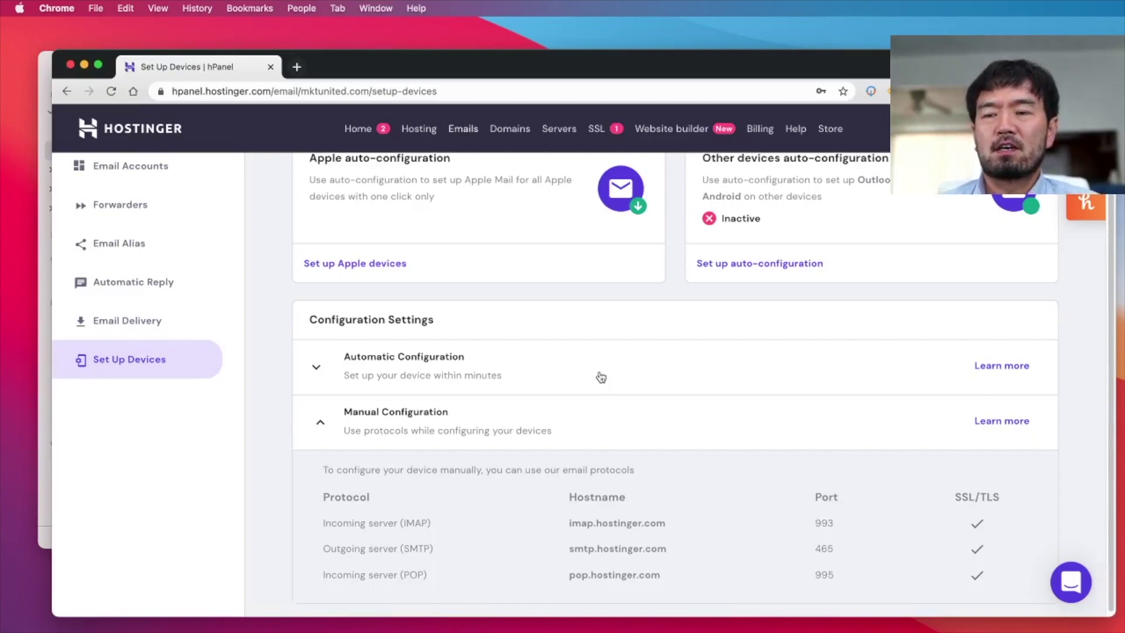
- Review Manual Configuration: IMAP imap.hostinger.com port 993 and SMTP smtp.hostinger.com port 465
scroll(615, 381, "up", 2)
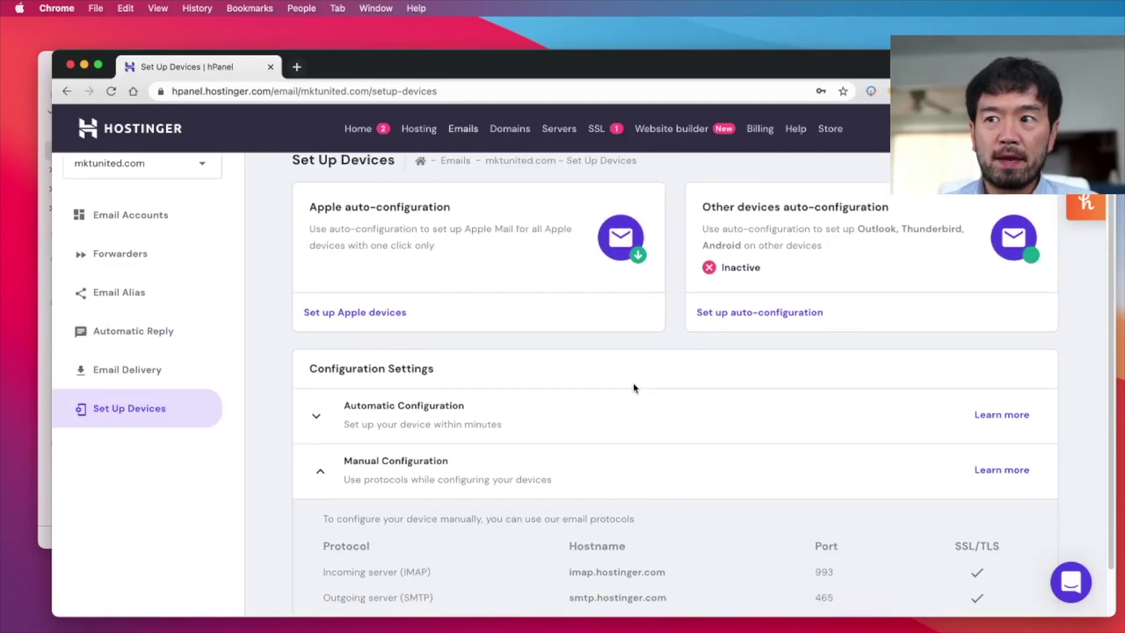
scroll(630, 388, "up", 1)
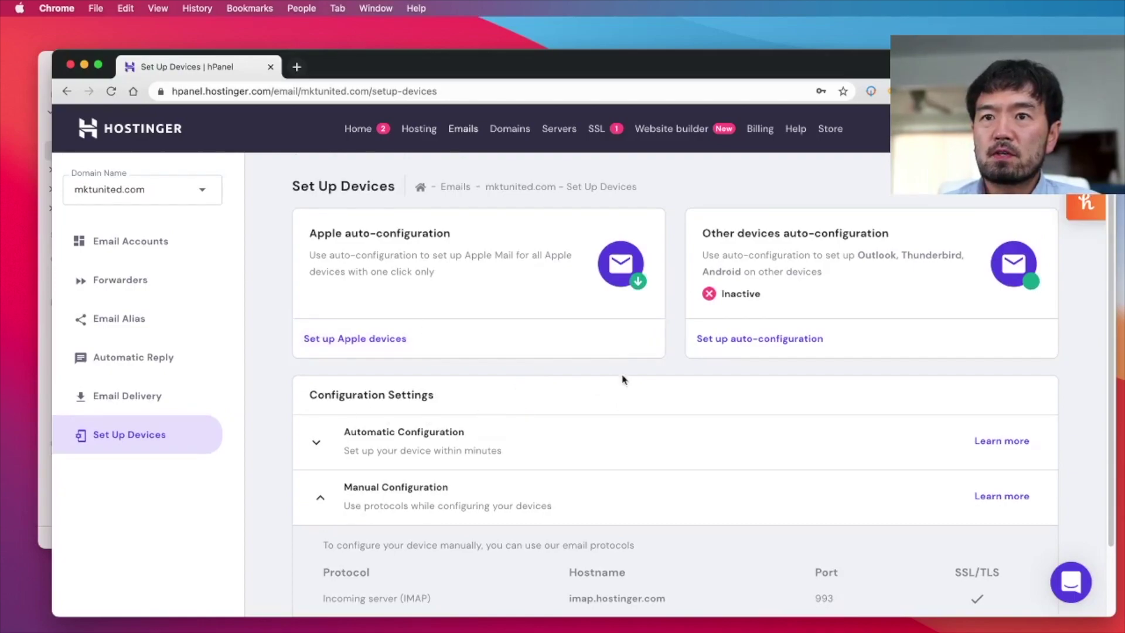
scroll(621, 381, "down", 1)
scroll(618, 382, "down", 2)
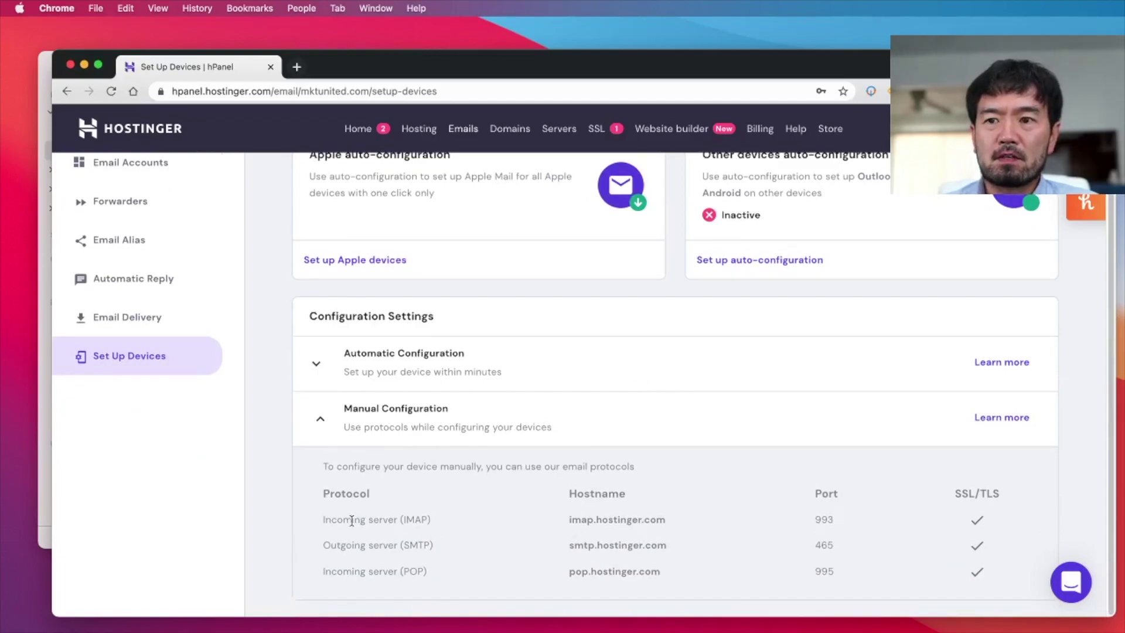
left_click_drag(334, 521, 642, 523)
left_click(648, 521)
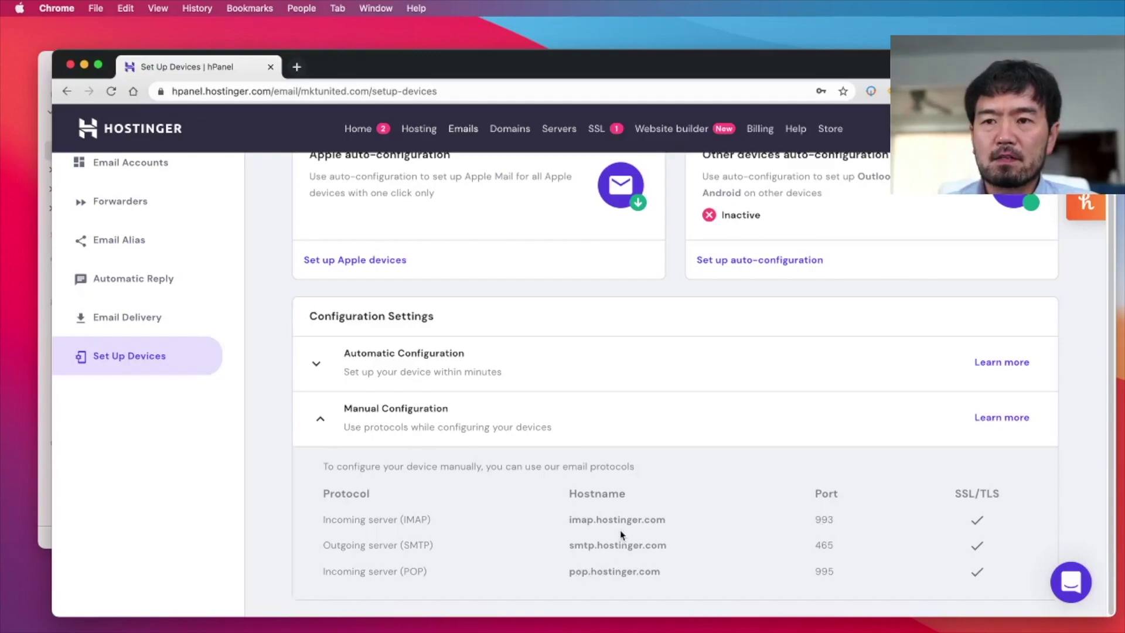
left_click_drag(540, 61, 1123, 431)
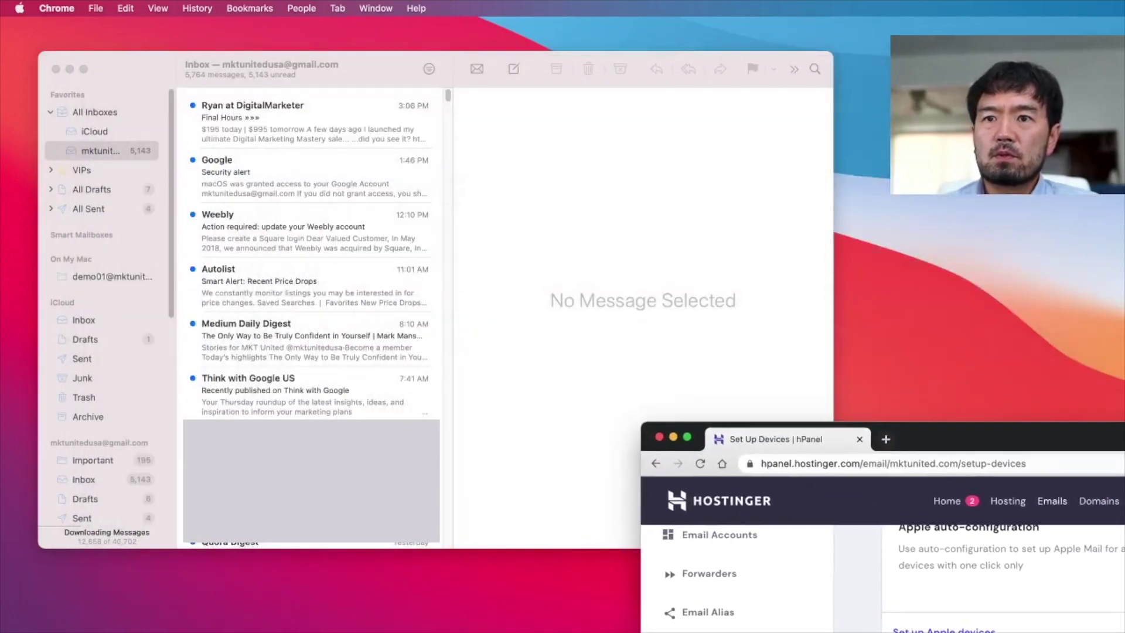
- From Mail > Add Account, choose Other Mail Account and continue to the details form
left_click(132, 72)
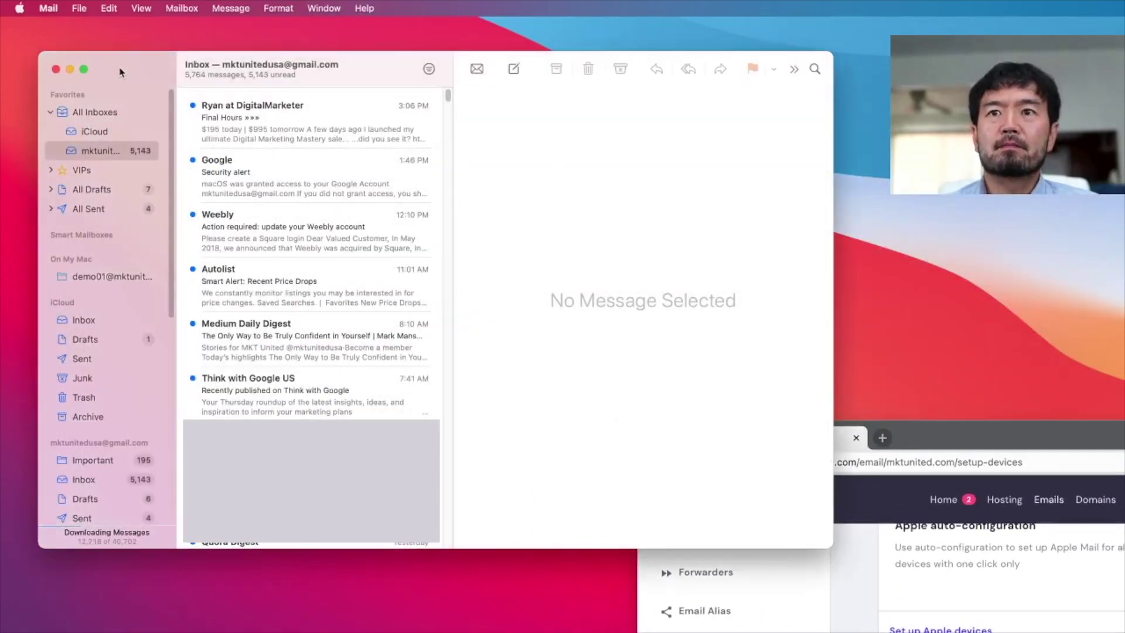
left_click(42, 7)
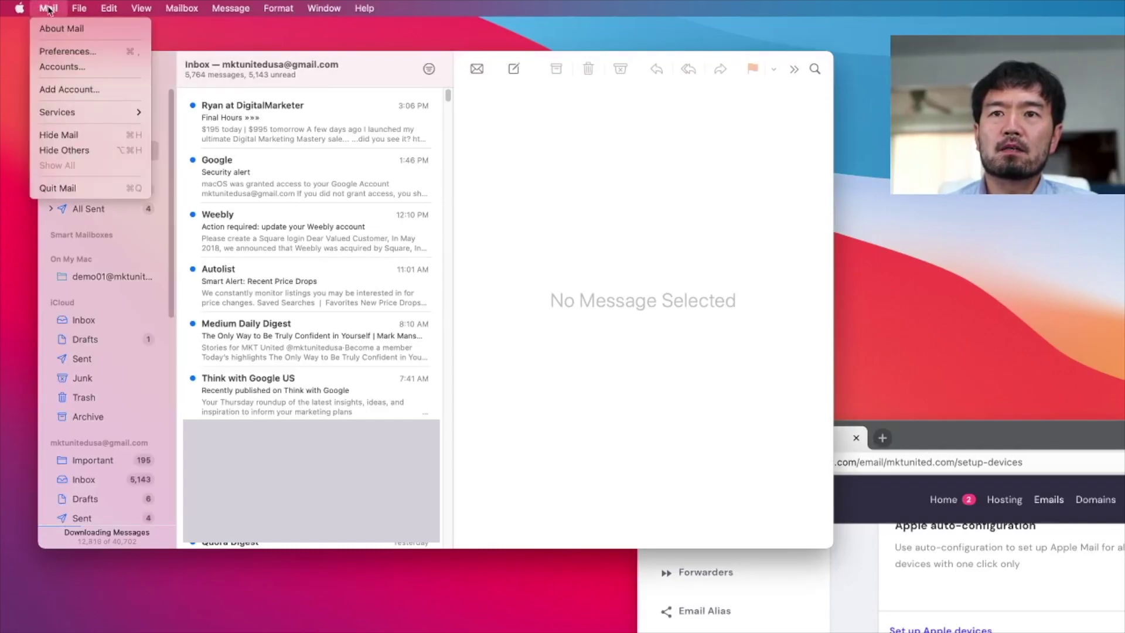
left_click(52, 90)
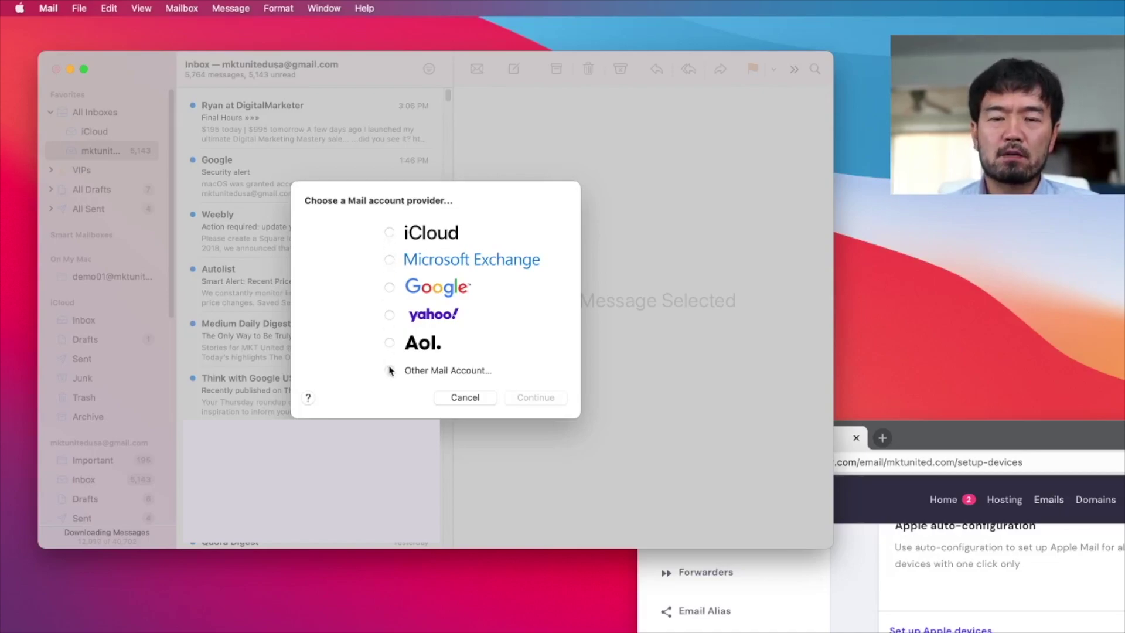
left_click(389, 370)
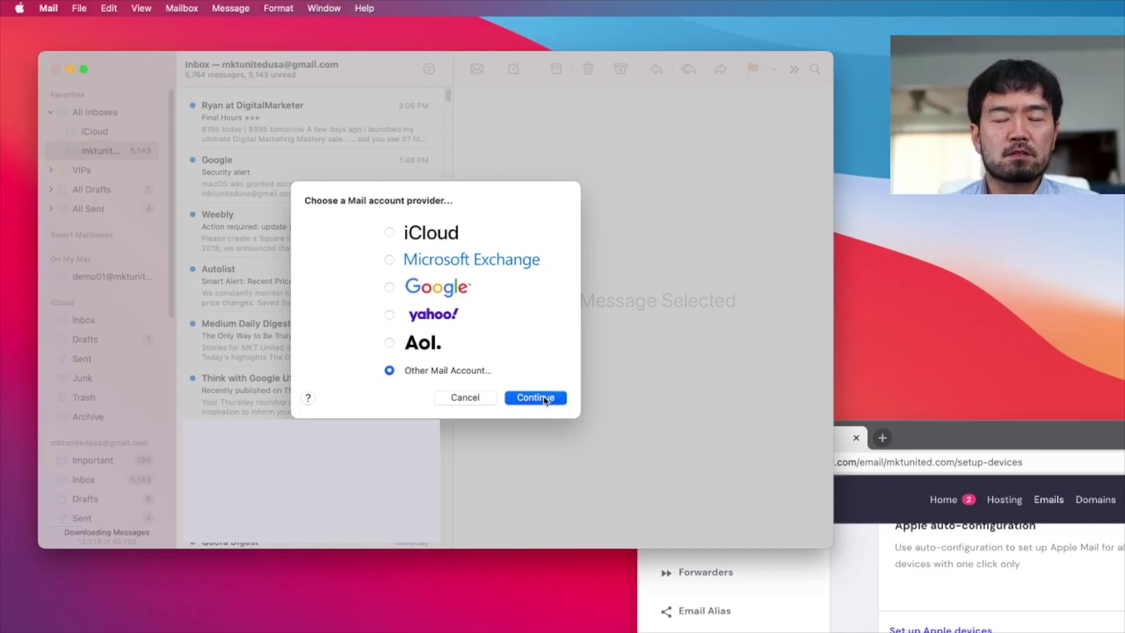
left_click(544, 399)
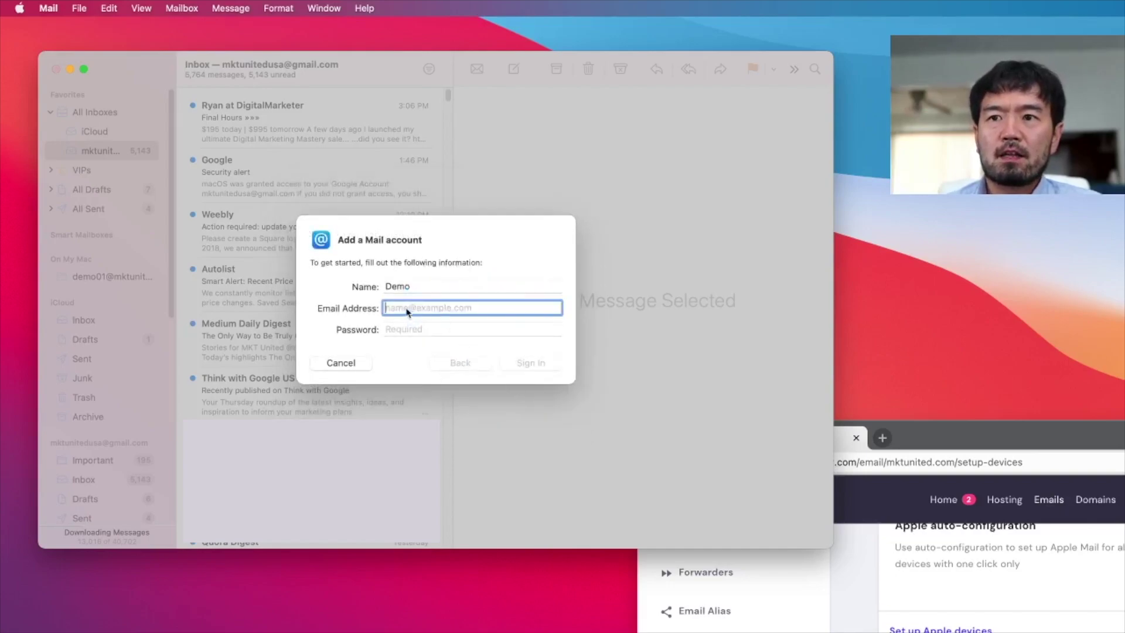
- Replace the placeholder name Demo with the owner's full name and enter the custom-domain address, then the password, and sign in
left_click(448, 290)
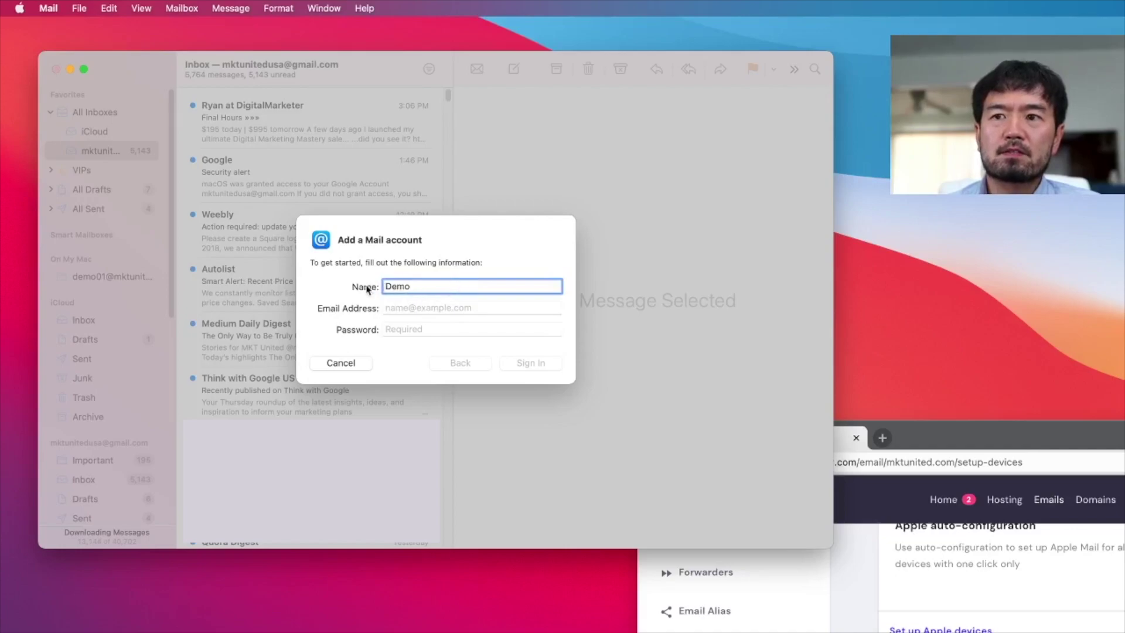
double_click(438, 291)
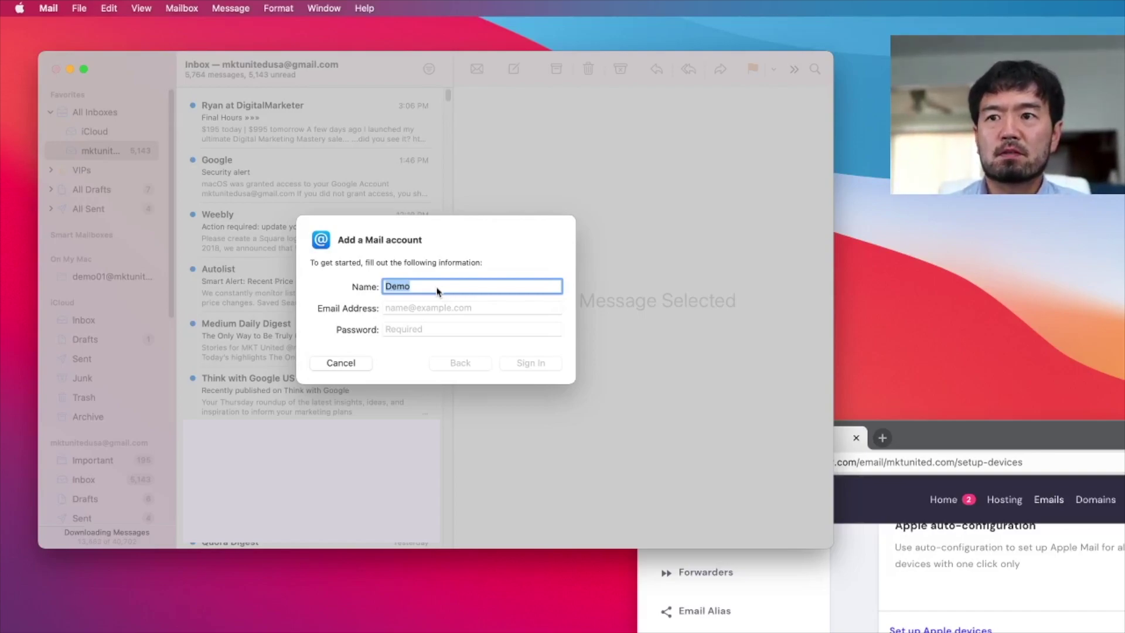
key("BackSpace")
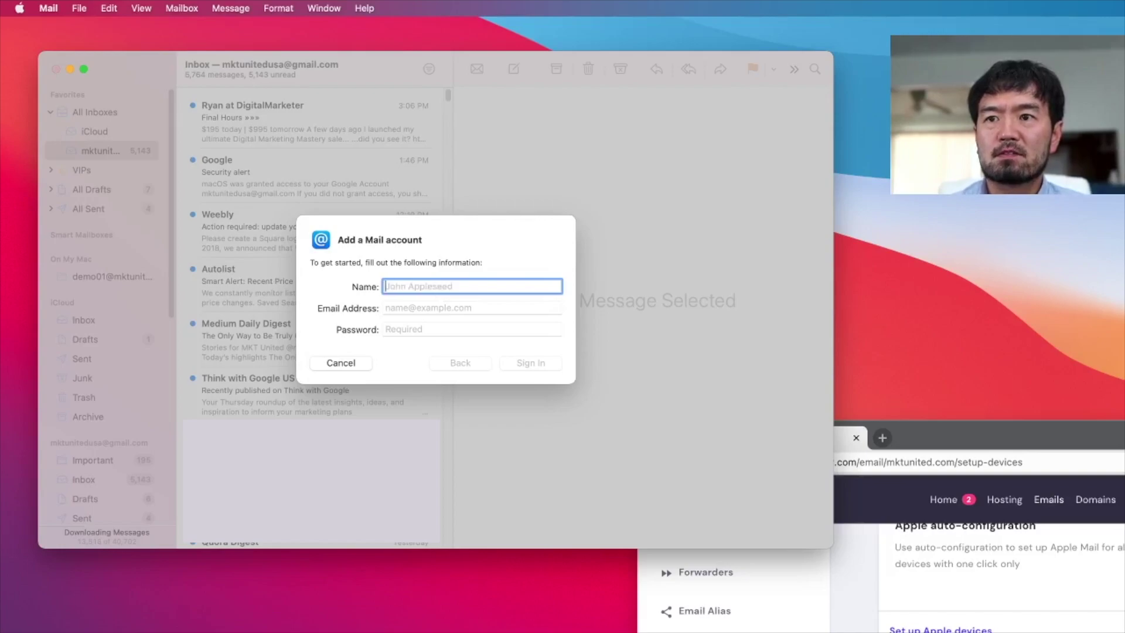
key("Tab")
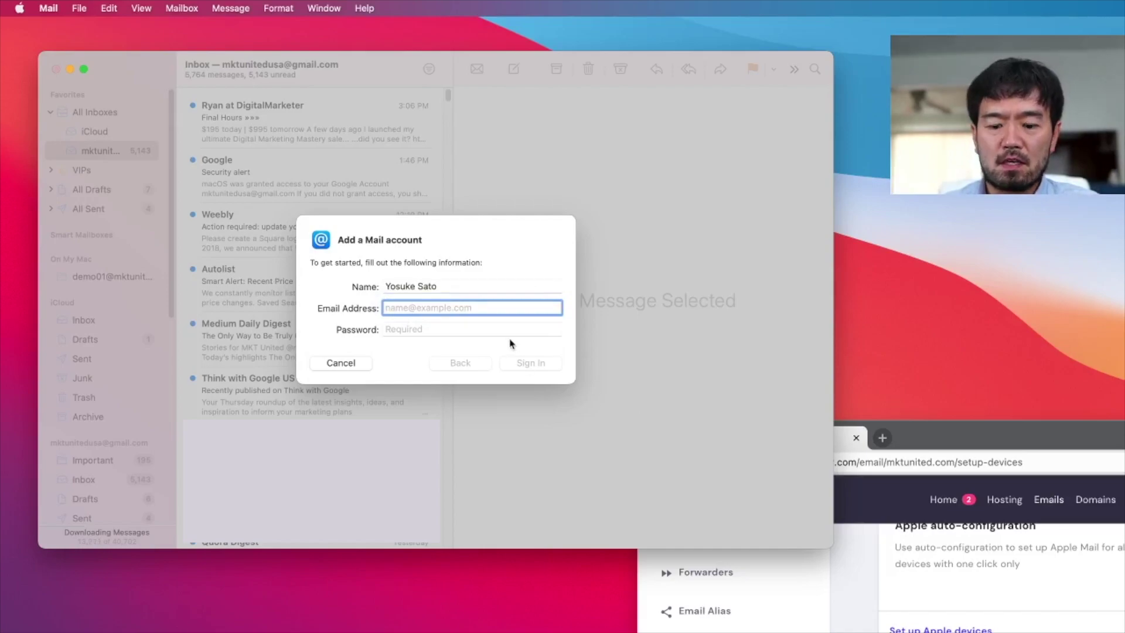
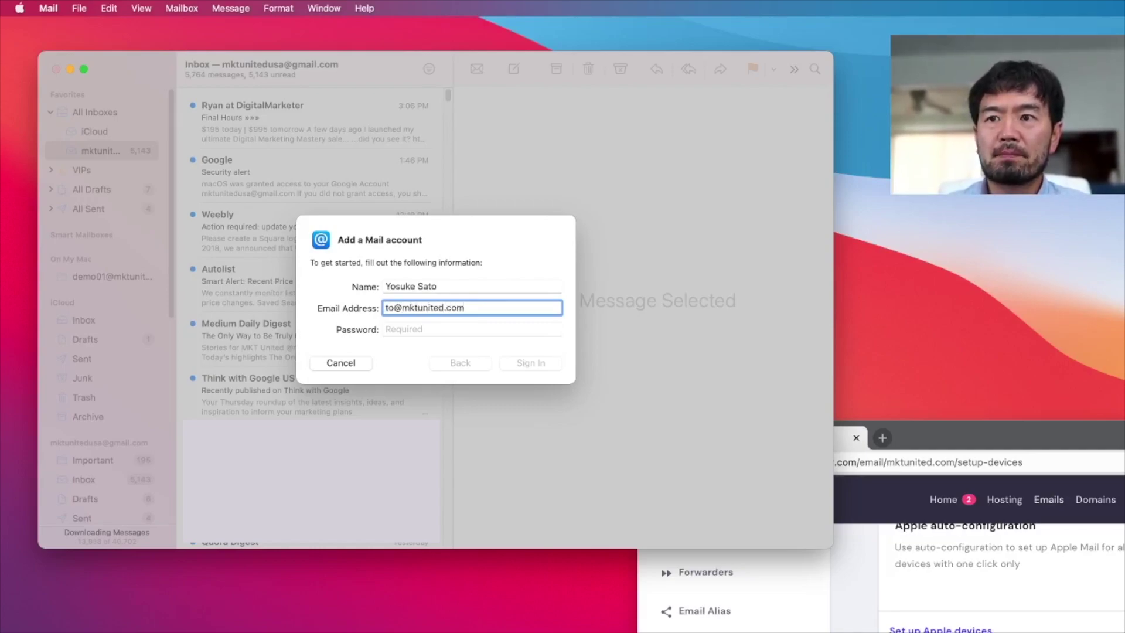
key("Tab")
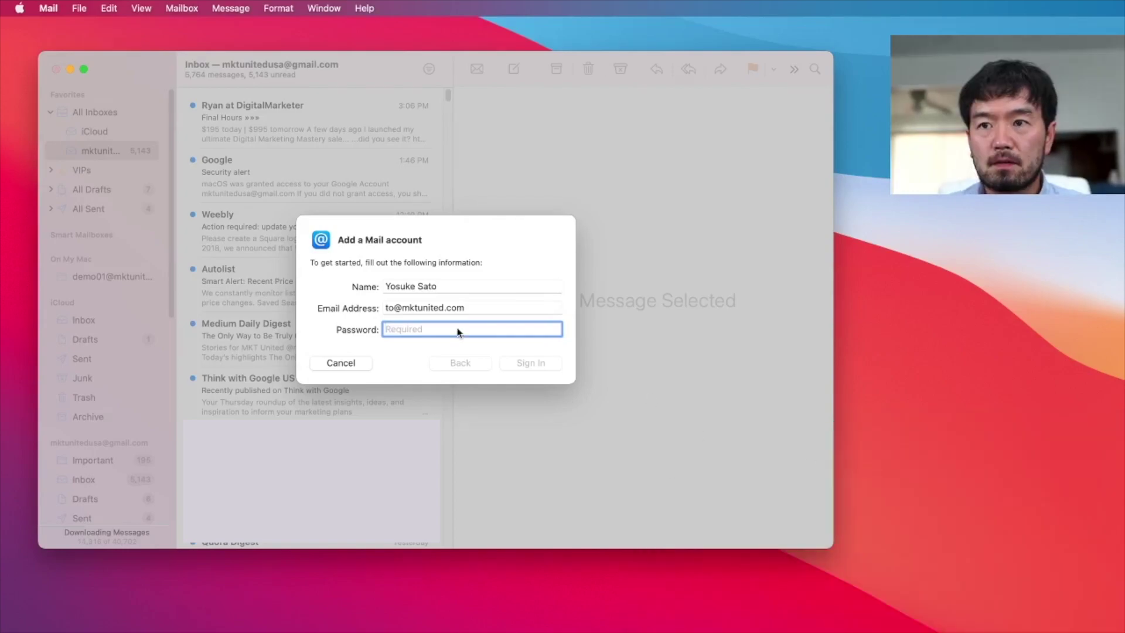
type("•••••••••••")
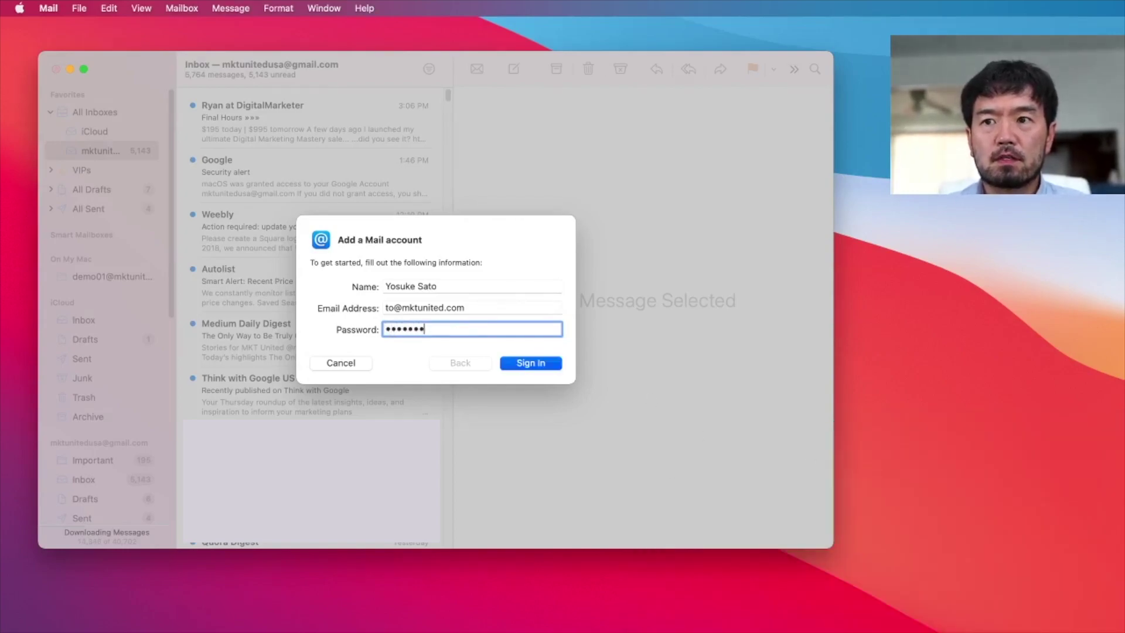
left_click(542, 363)
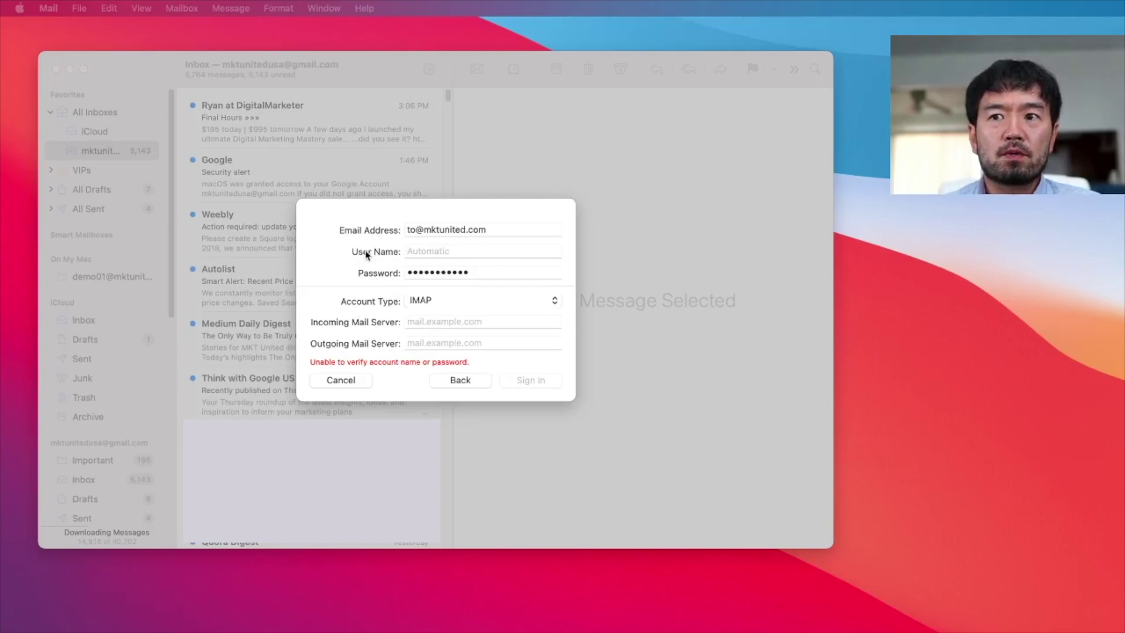
- Copy the full email address into the User Name field
left_click(459, 255)
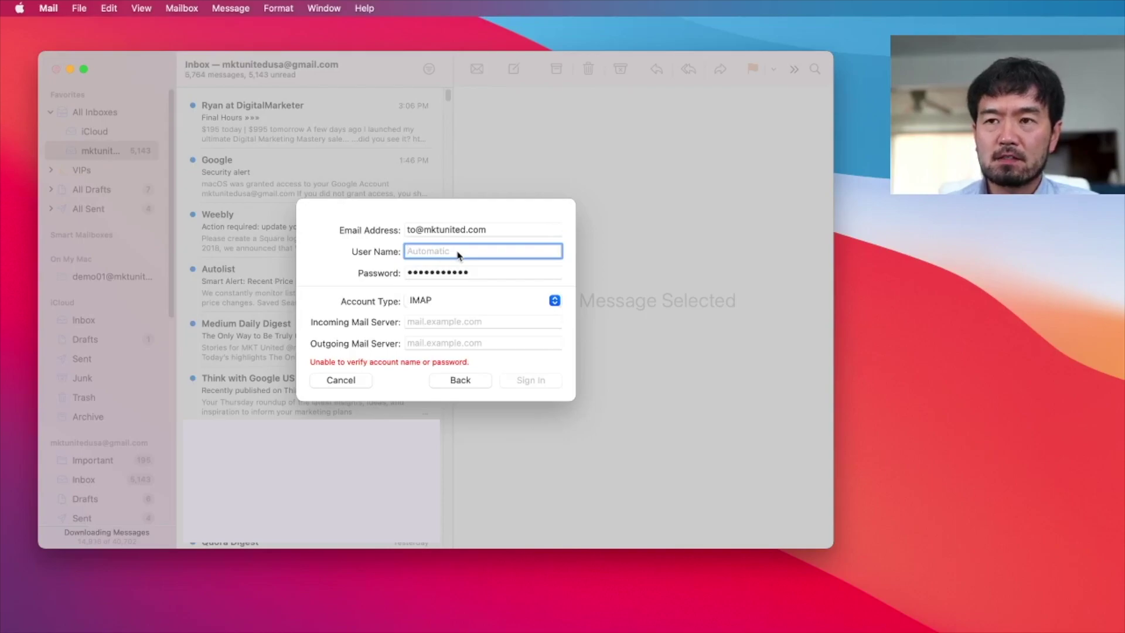
triple_click(468, 233)
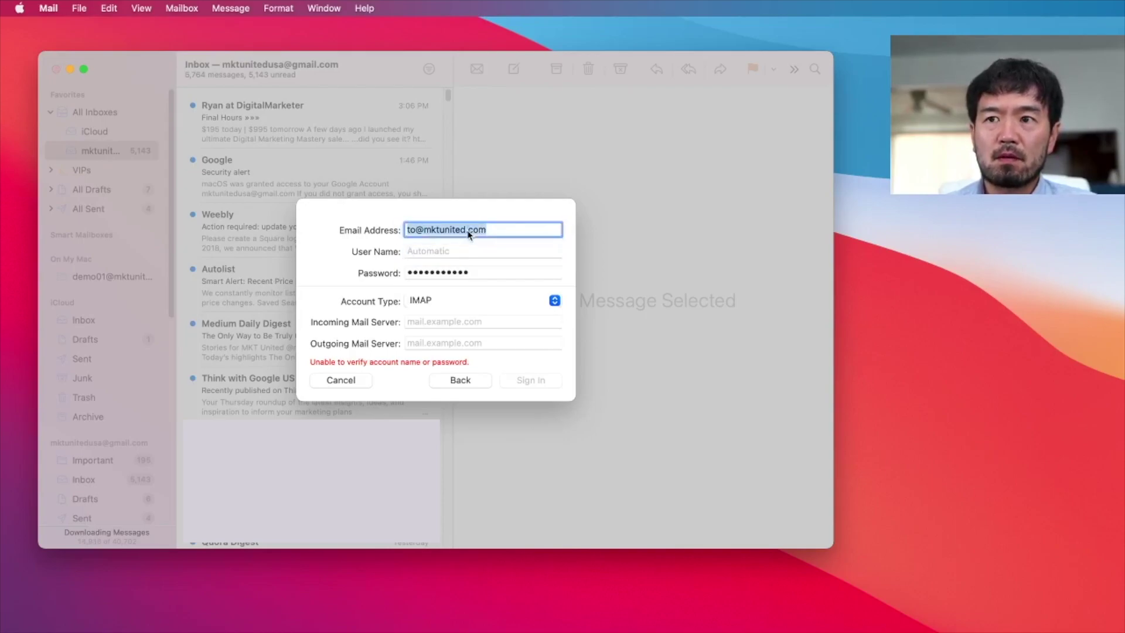
right_click(469, 235)
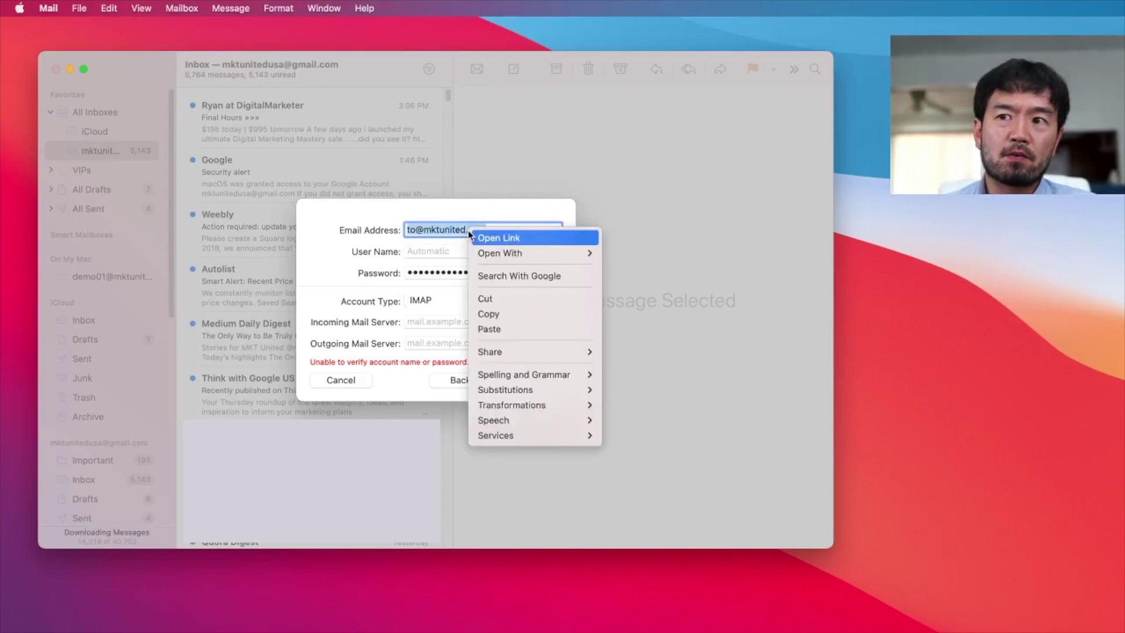
left_click(516, 316)
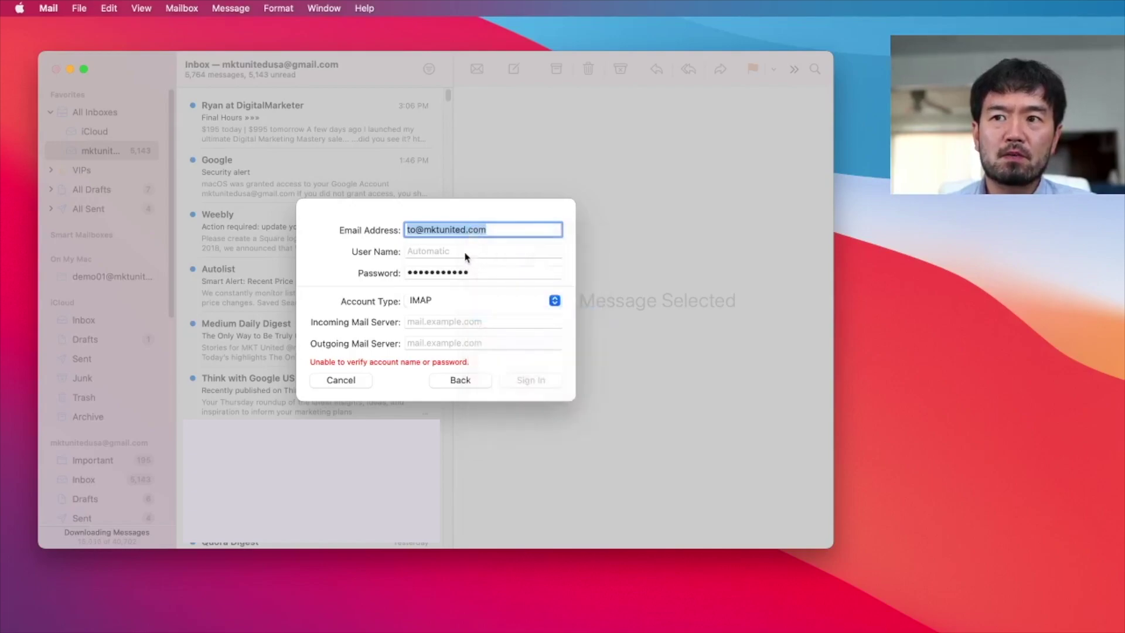
left_click(465, 252)
right_click(464, 253)
left_click(501, 289)
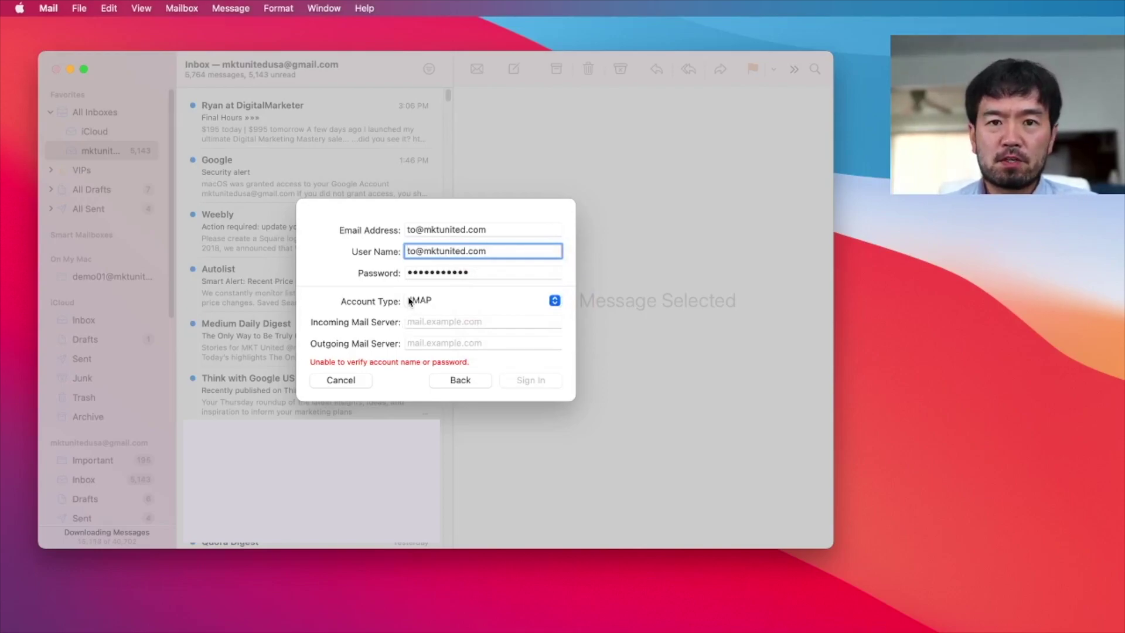
left_click(419, 321)
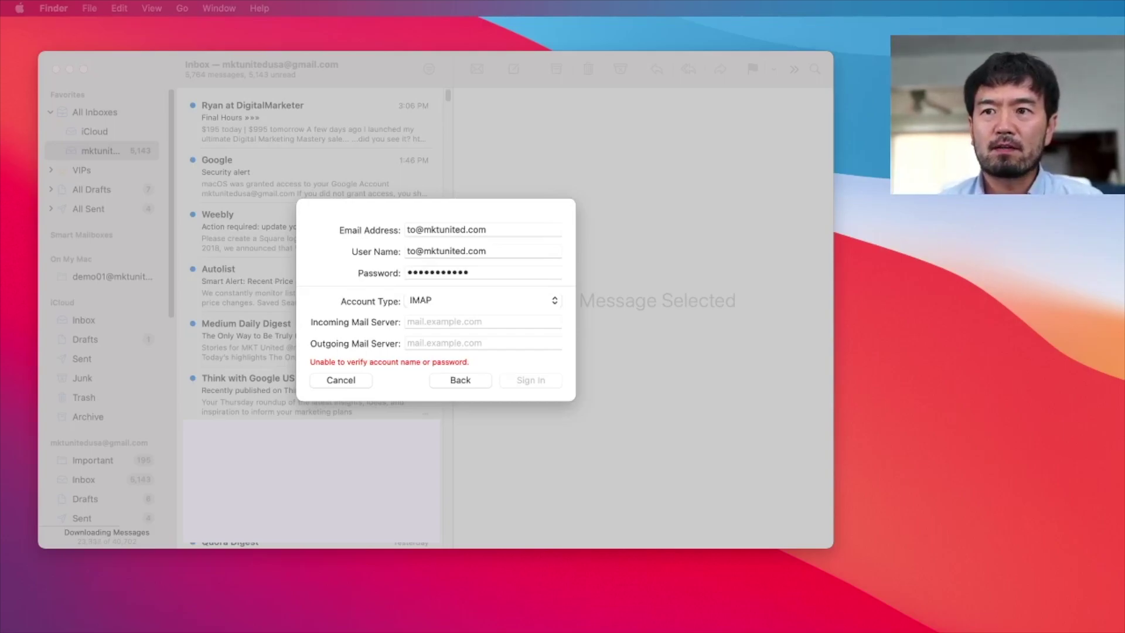
left_click(448, 320)
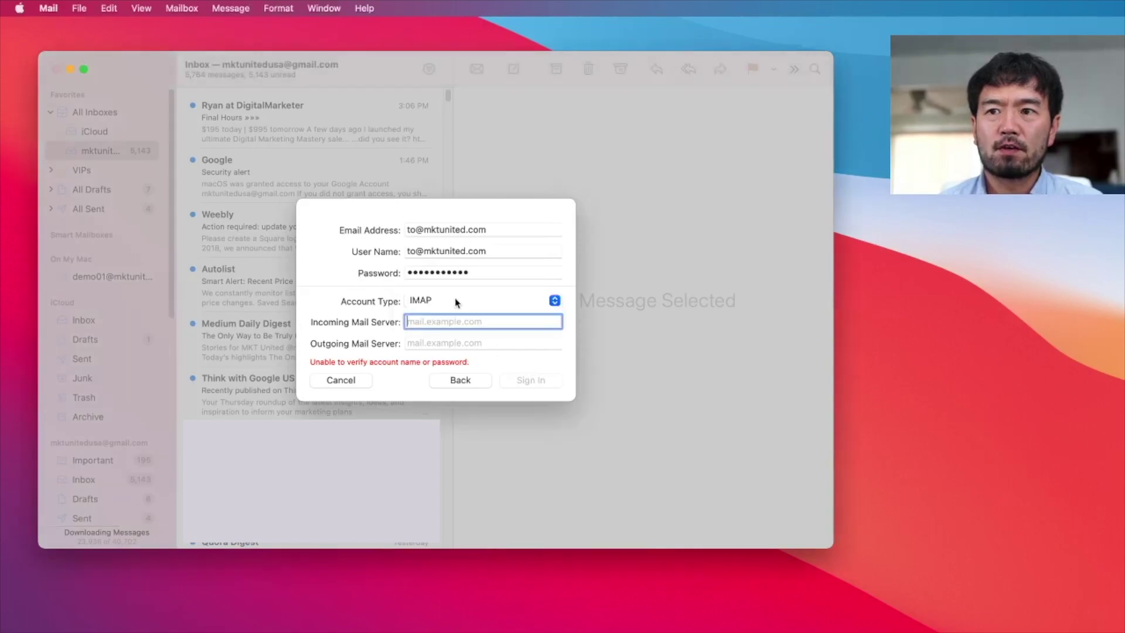
left_click(455, 300)
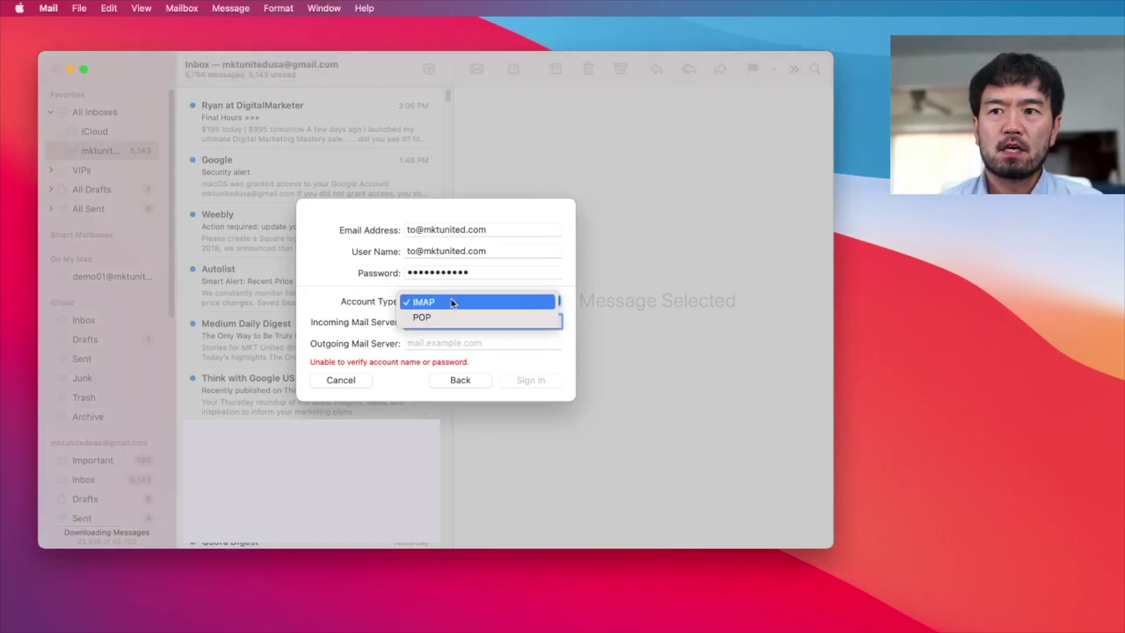
left_click(452, 302)
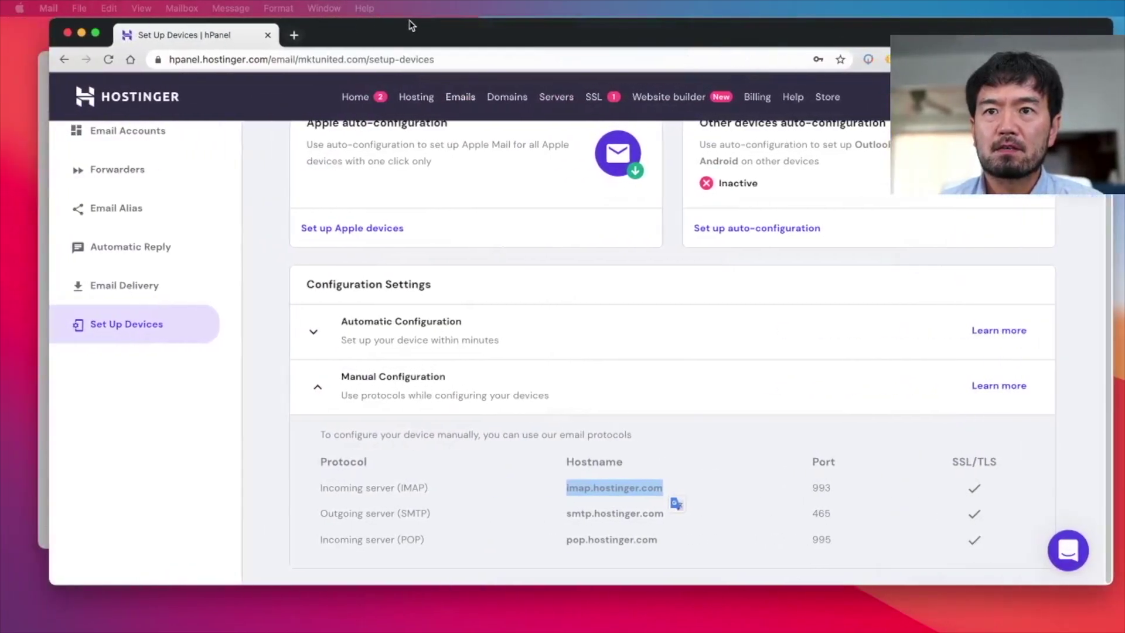
- Keep the account type IMAP and set the incoming mail server to imap.hostinger.com
left_click(579, 502)
left_click_drag(646, 488, 567, 490)
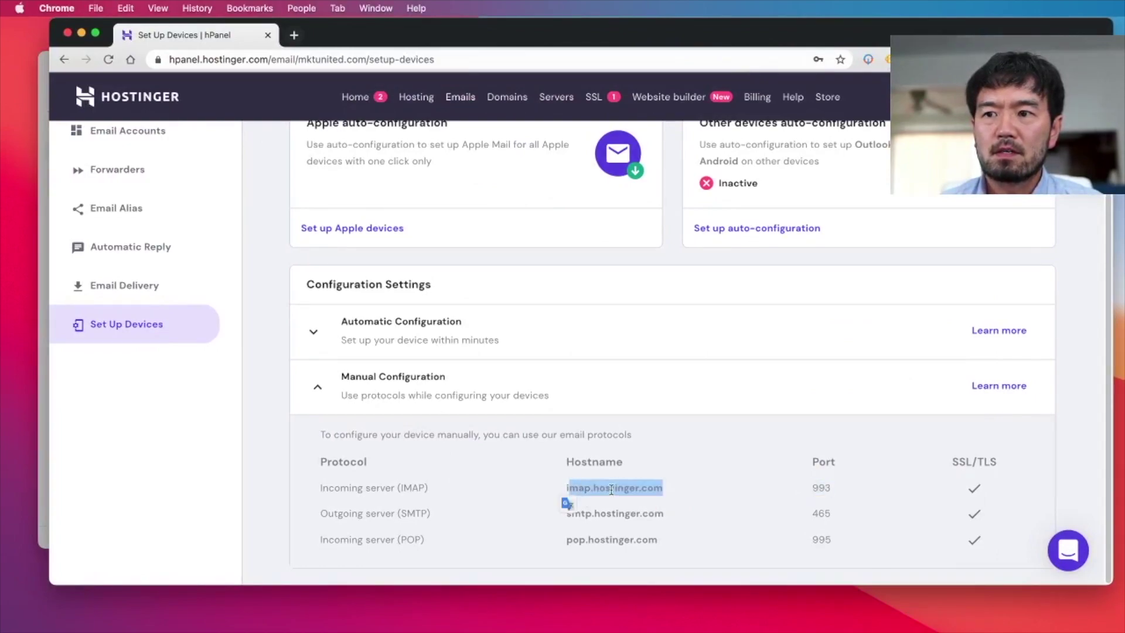
right_click(612, 487)
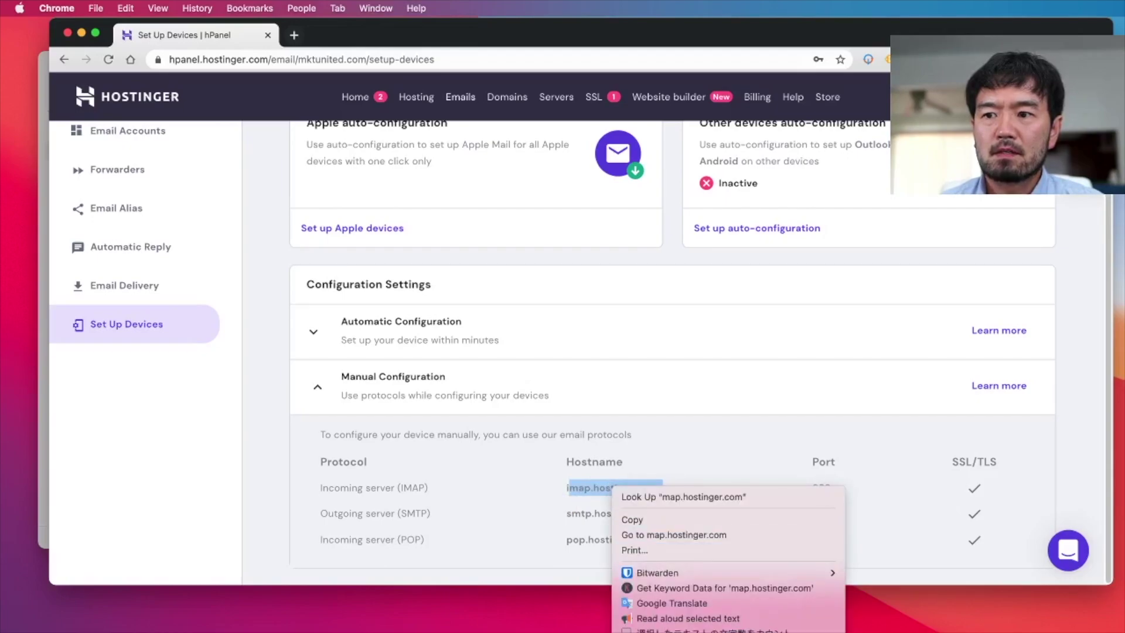
left_click(632, 520)
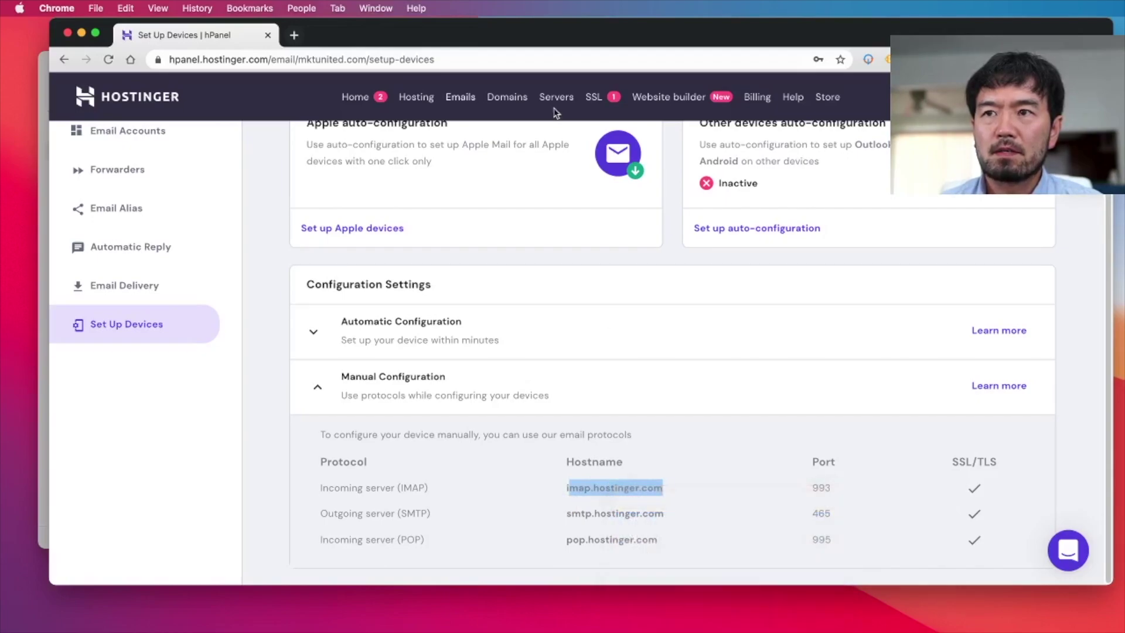
left_click_drag(540, 38, 542, 487)
left_click(444, 301)
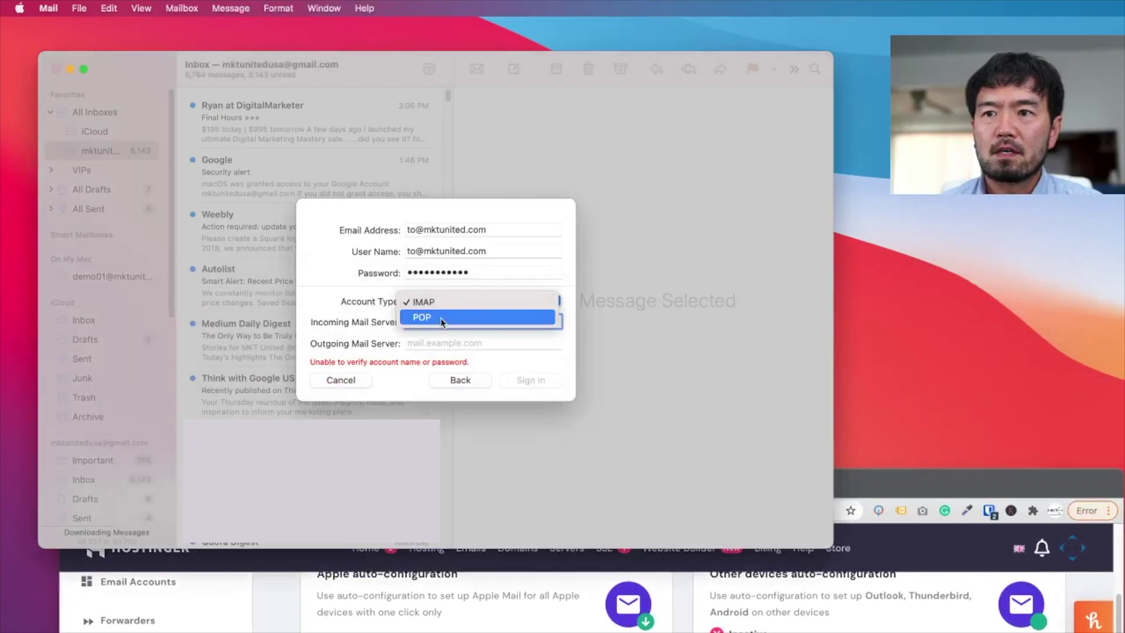
left_click(430, 318)
left_click(432, 301)
left_click(423, 286)
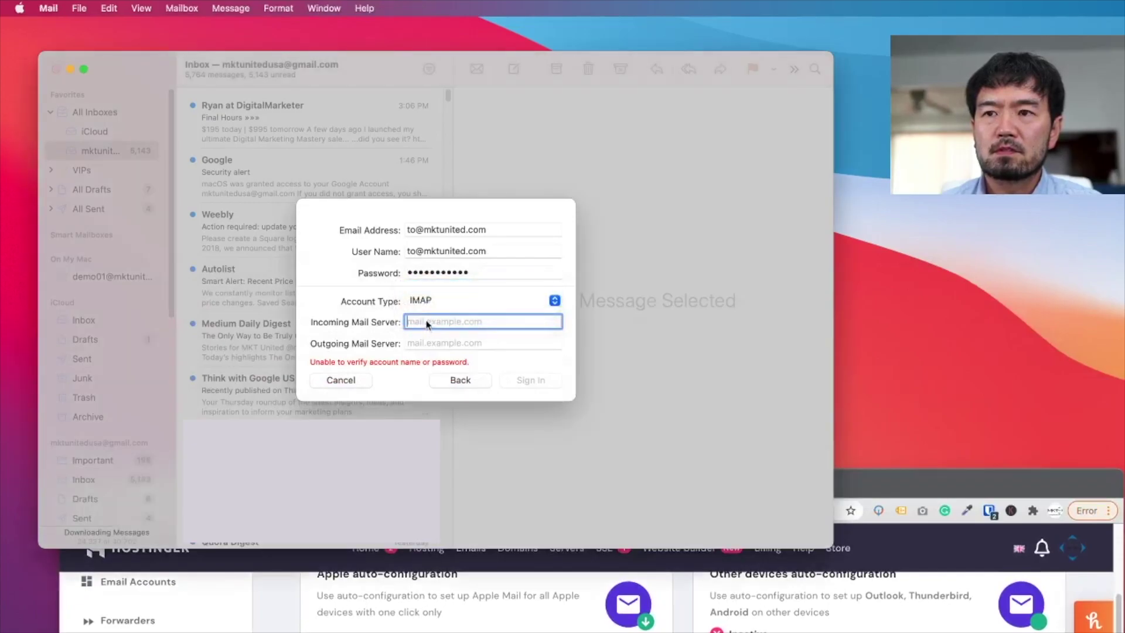
key("super+v")
left_click(408, 321)
type("i")
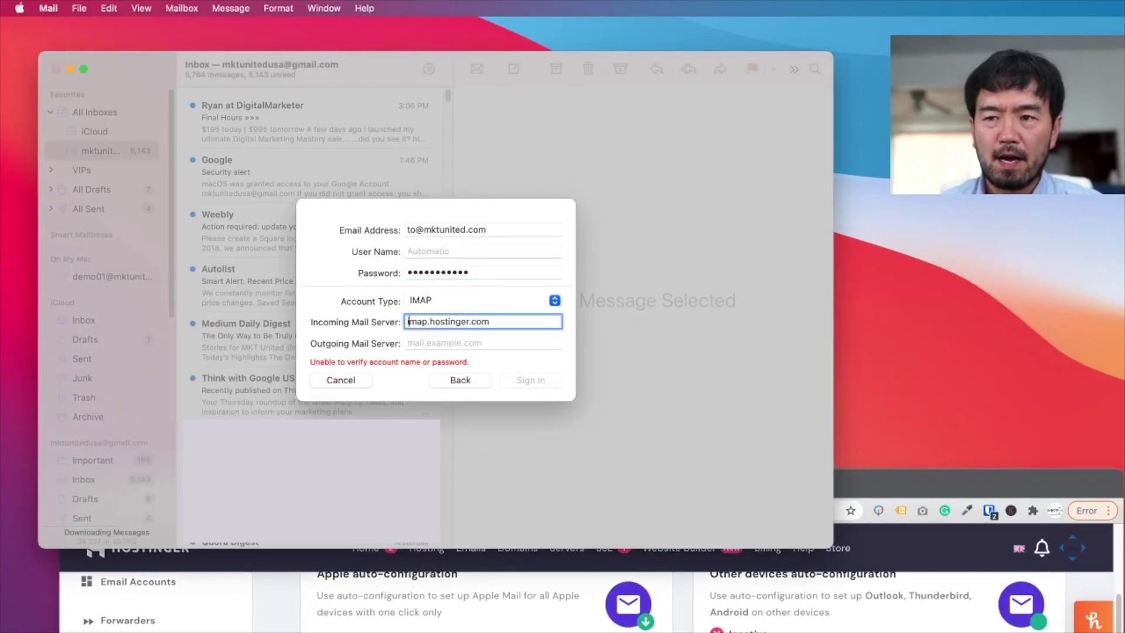
left_click(446, 345)
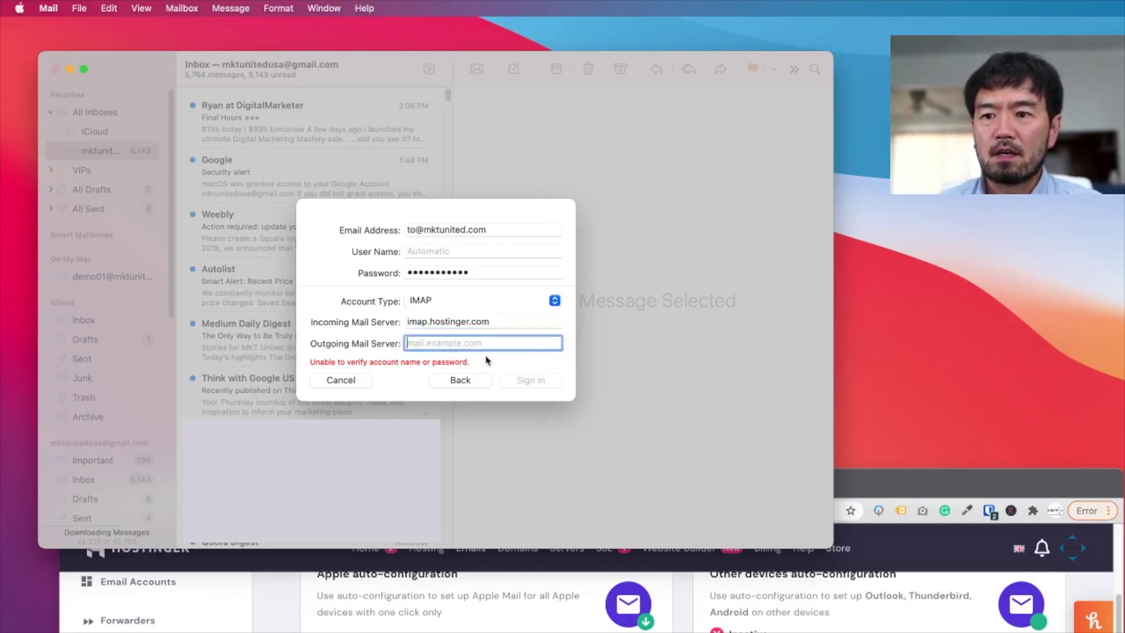
- Set the outgoing mail server to smtp.hostinger.com and sign in
left_click(922, 478)
left_click_drag(925, 484, 970, 179)
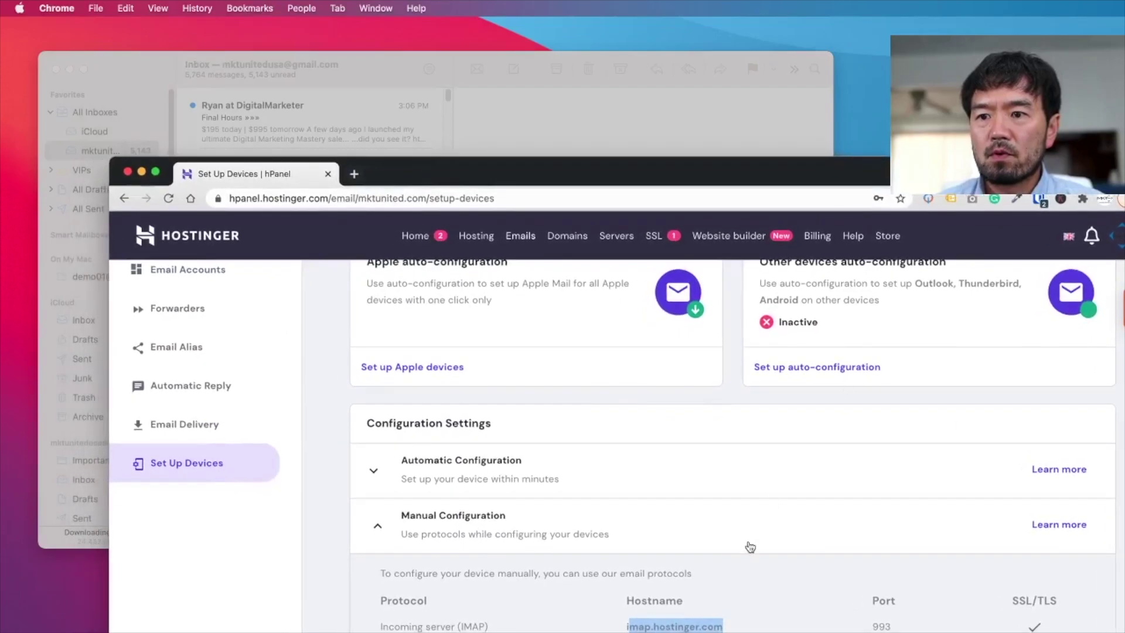
left_click_drag(706, 174, 693, 34)
left_click(632, 538)
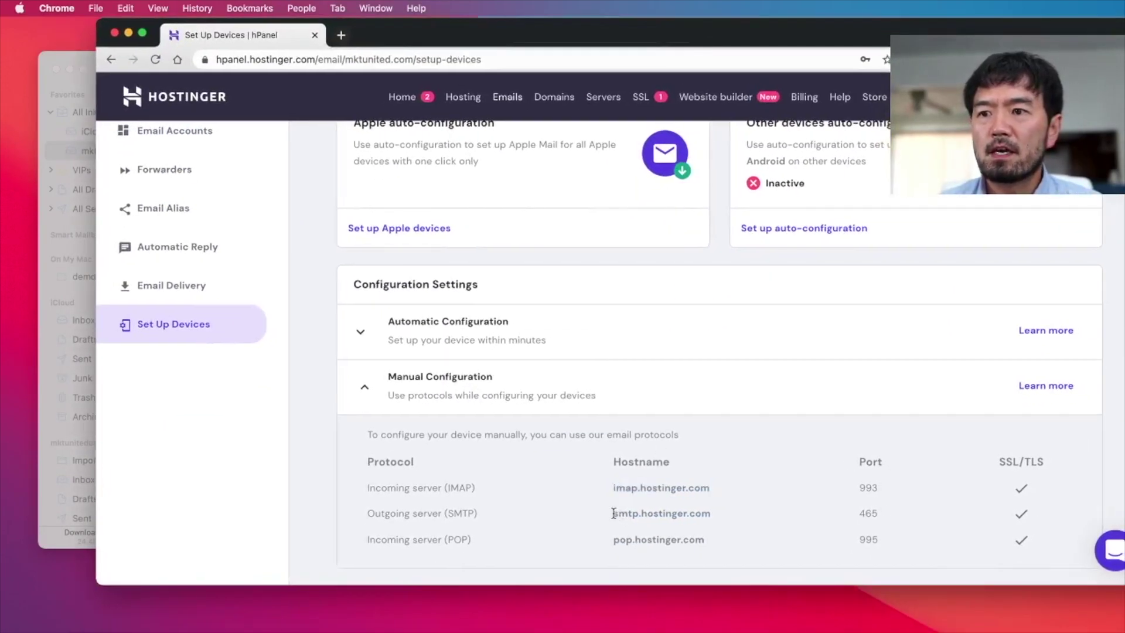
left_click_drag(613, 512, 710, 512)
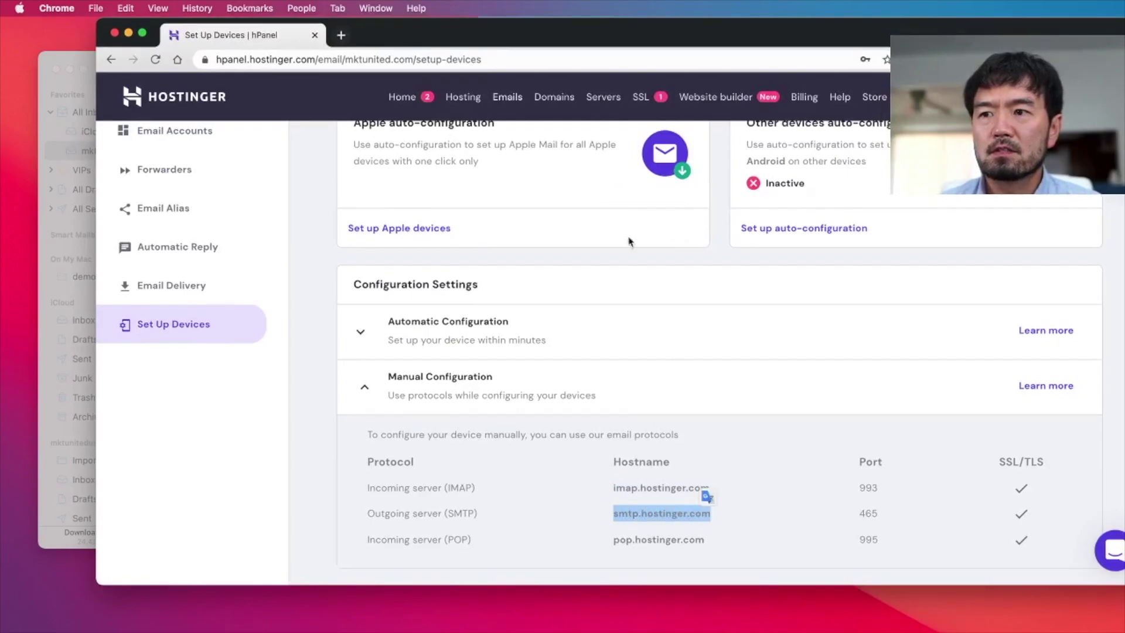
left_click_drag(574, 41, 623, 535)
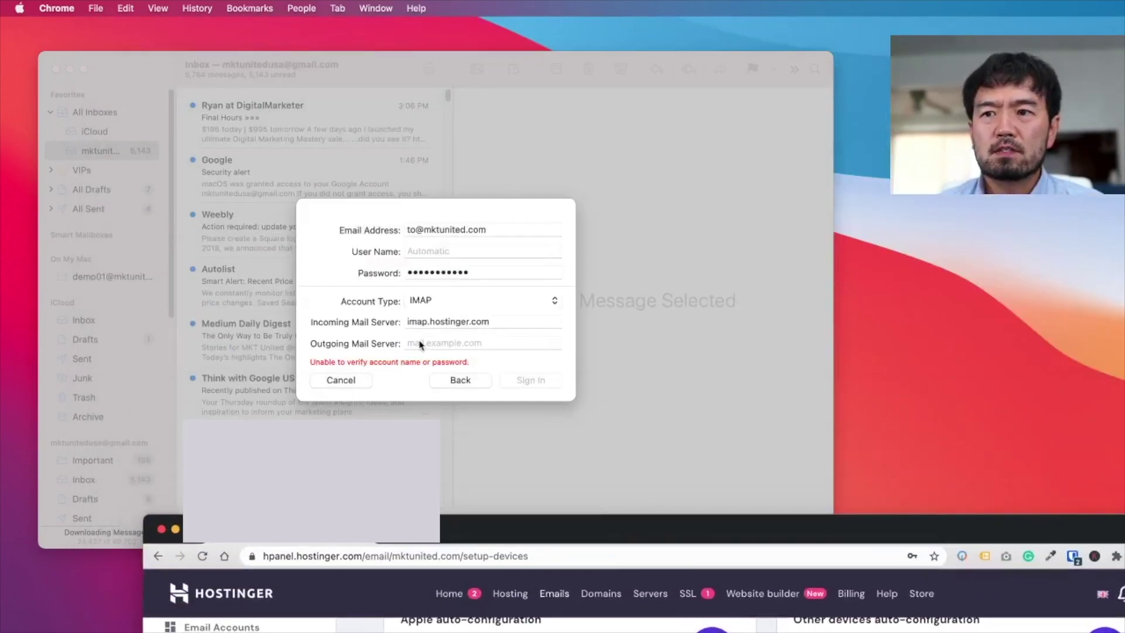
left_click(416, 344)
key("super+v")
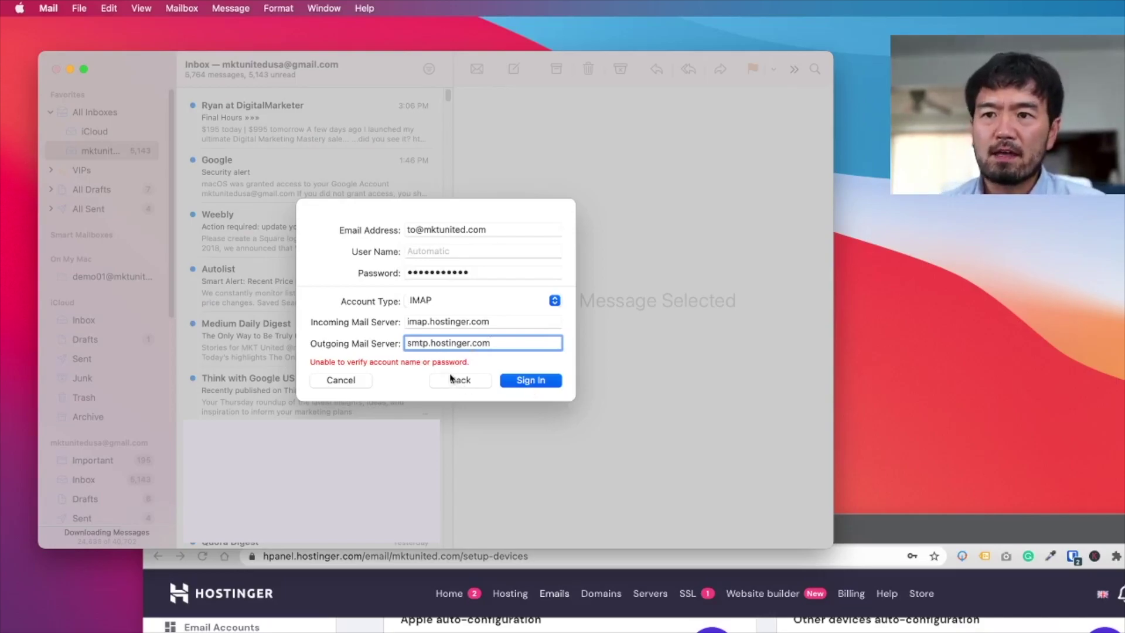
left_click(532, 384)
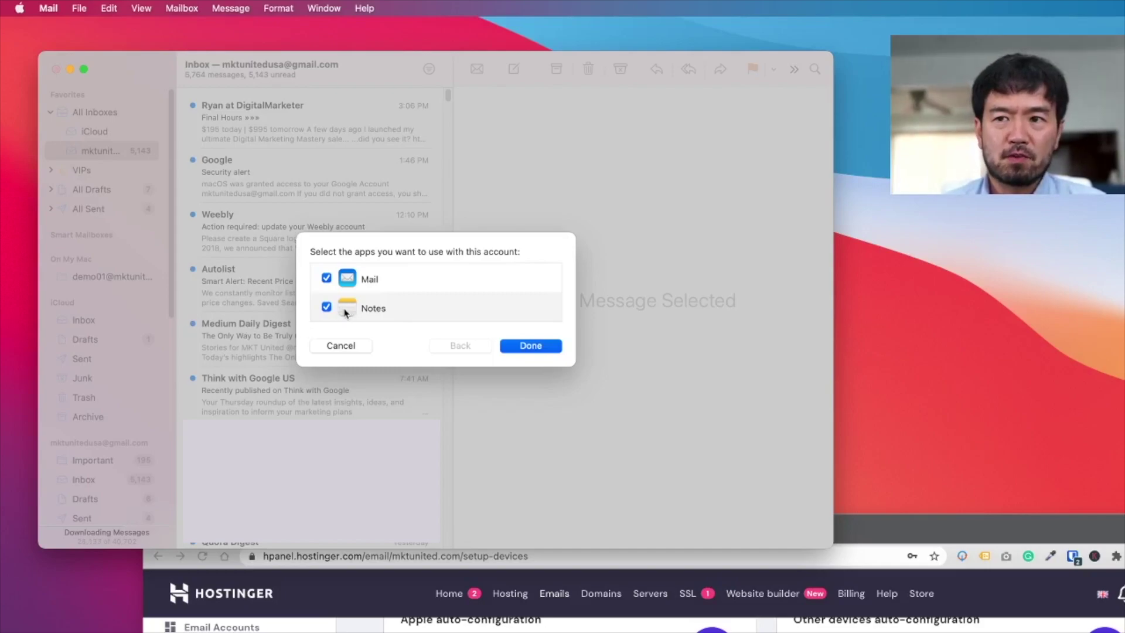
- Untick Notes so the account is used with Mail only, and finish
left_click(326, 307)
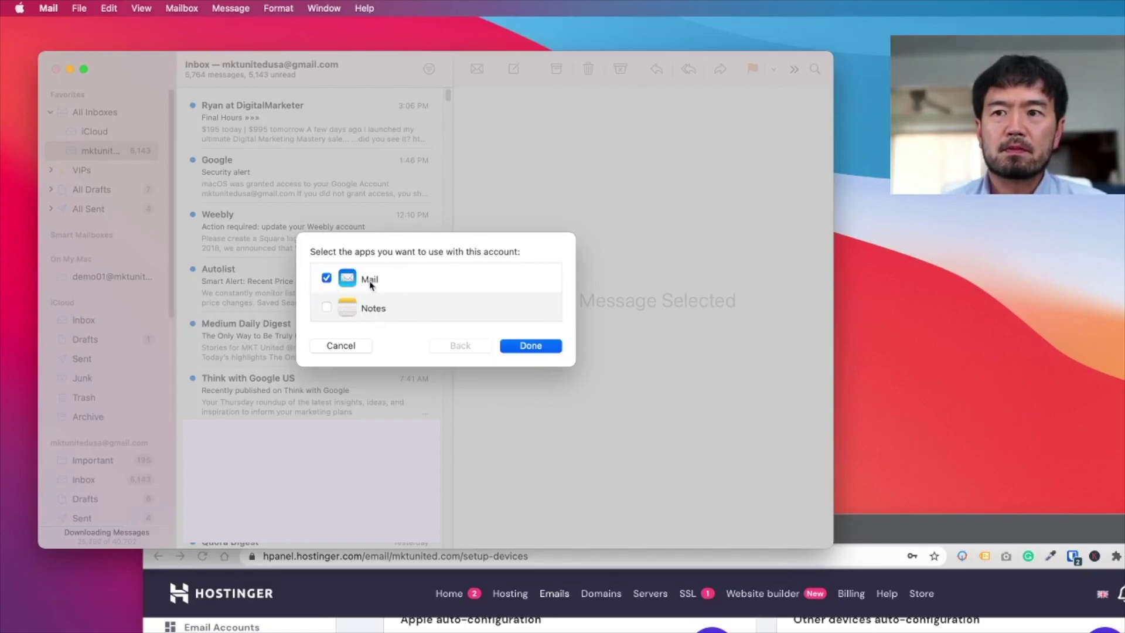
left_click(535, 347)
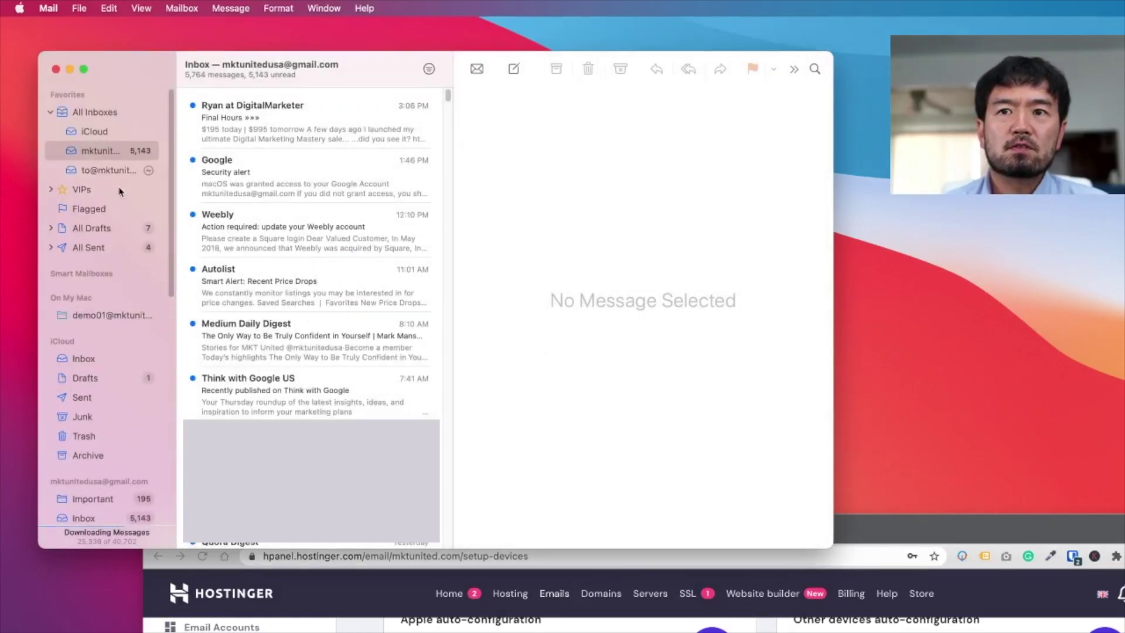
- Open the new account's inbox and compose a message with the custom-domain address as sender
left_click(104, 170)
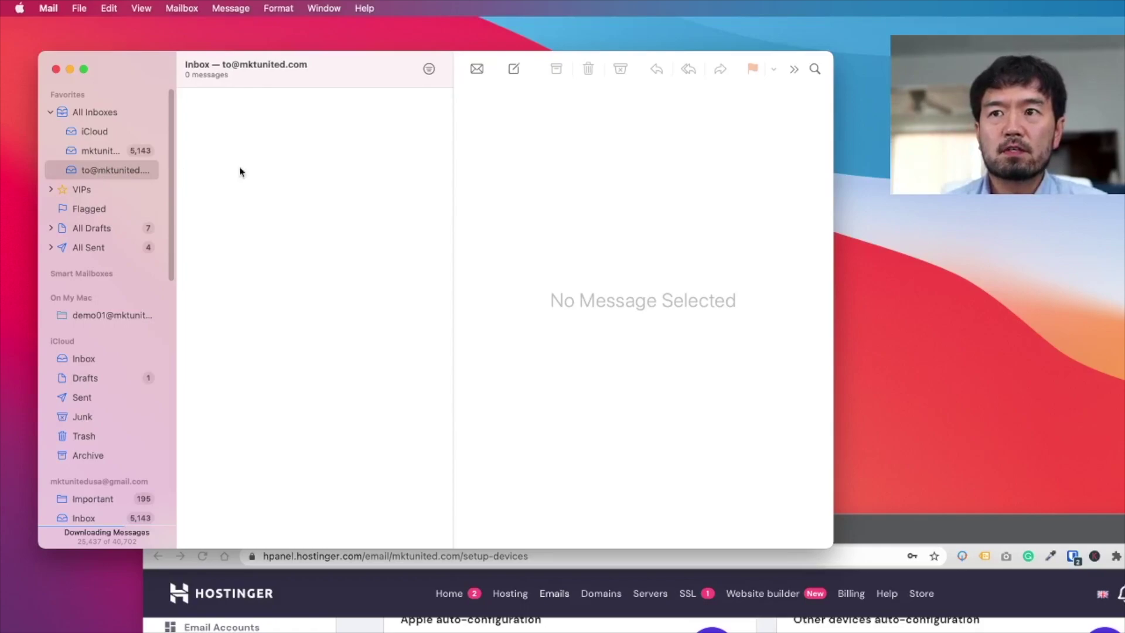
left_click(514, 68)
left_click(518, 134)
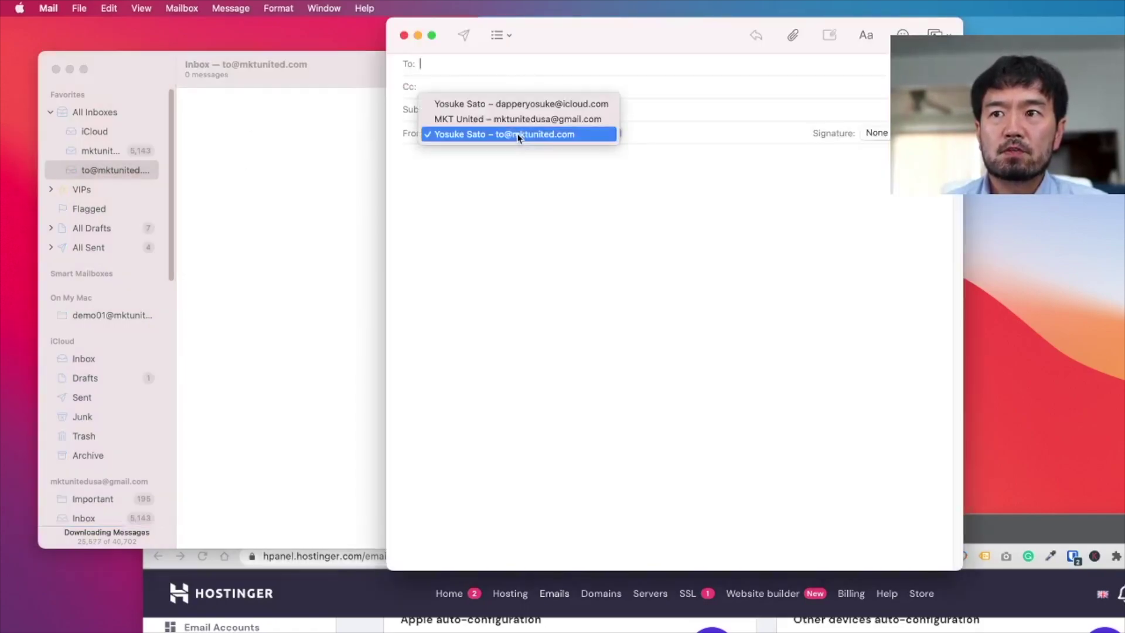
left_click(518, 136)
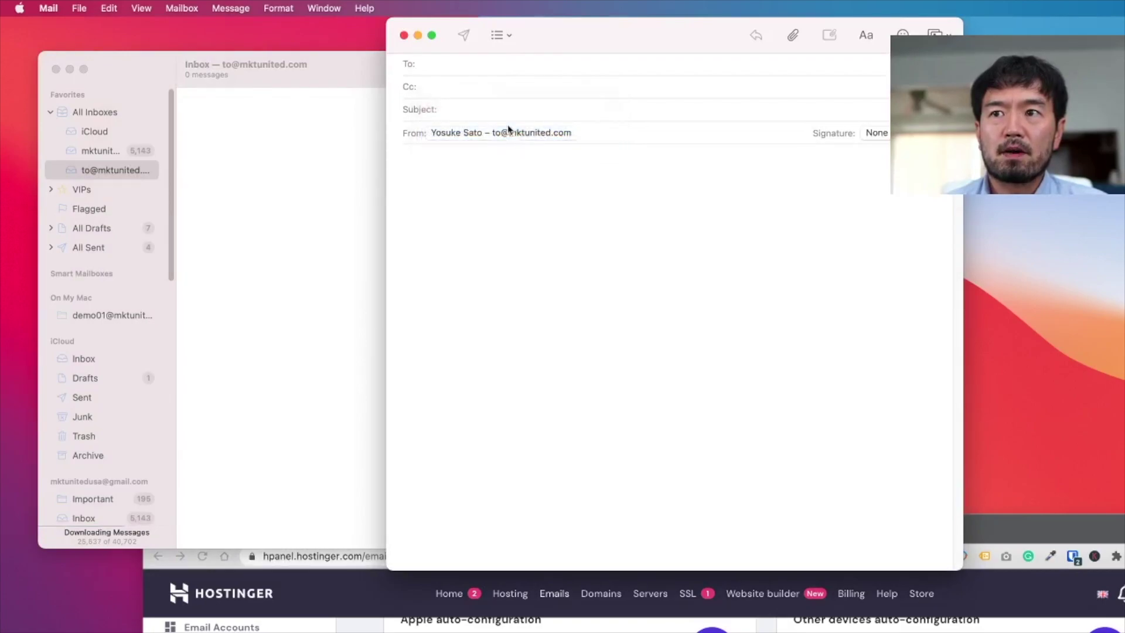
left_click(476, 68)
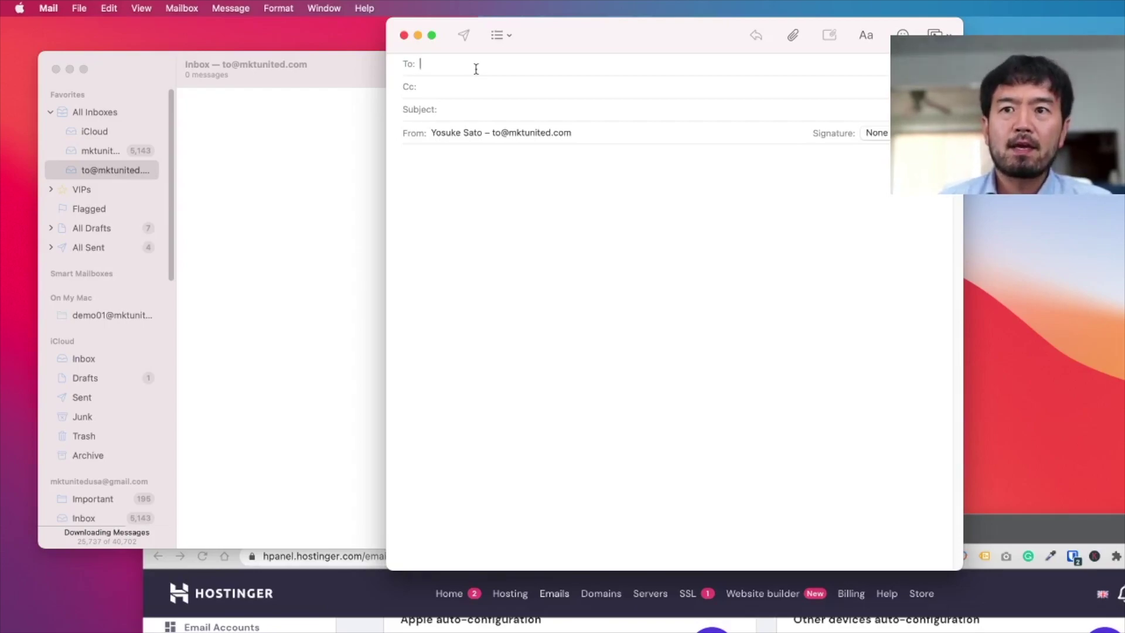
left_click(162, 69)
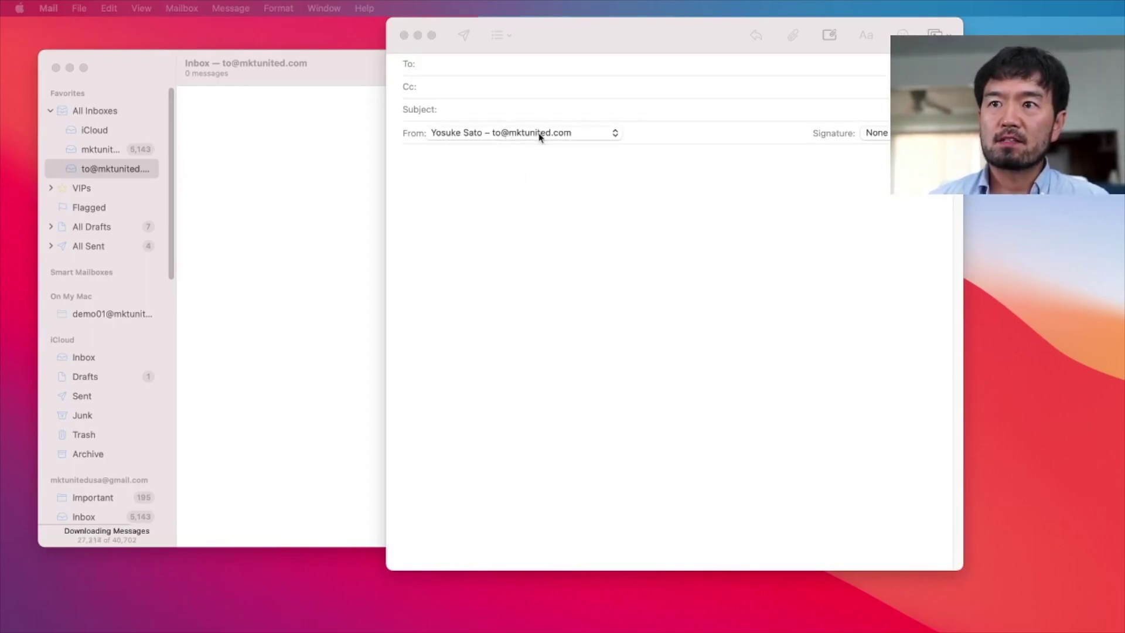
- Discard the empty draft and start a fresh message
left_click(404, 35)
left_click(136, 68)
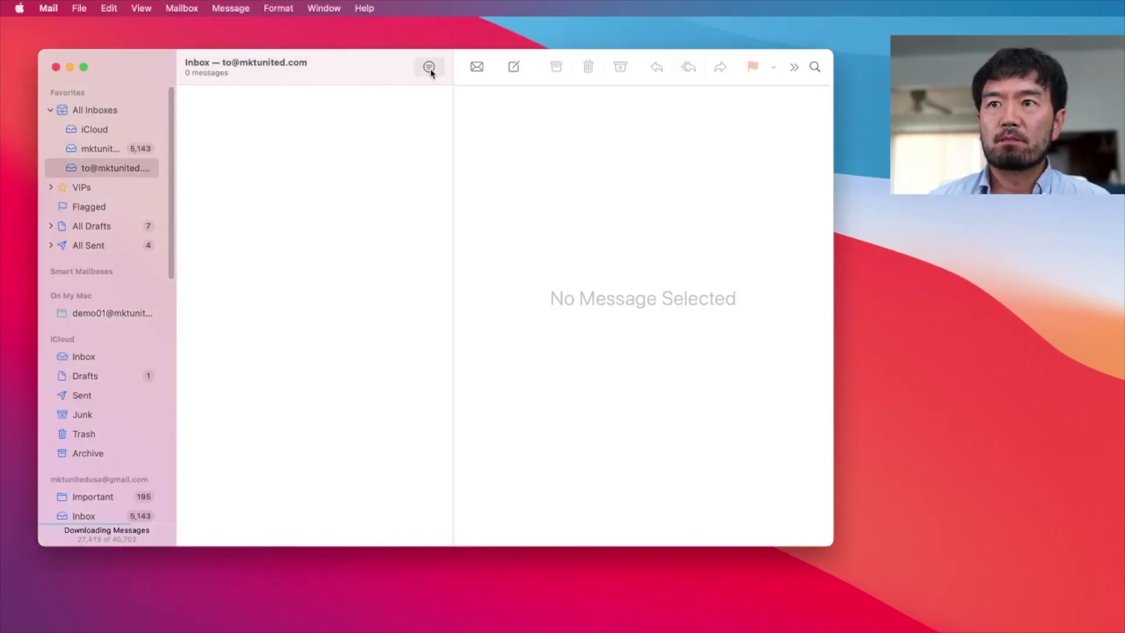
left_click(513, 67)
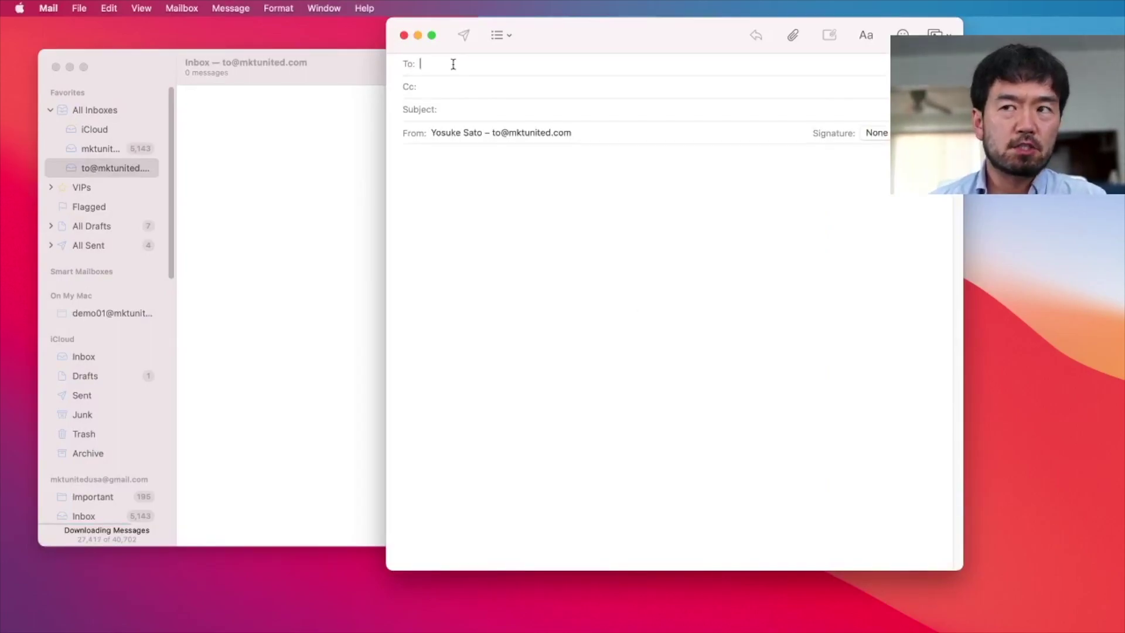
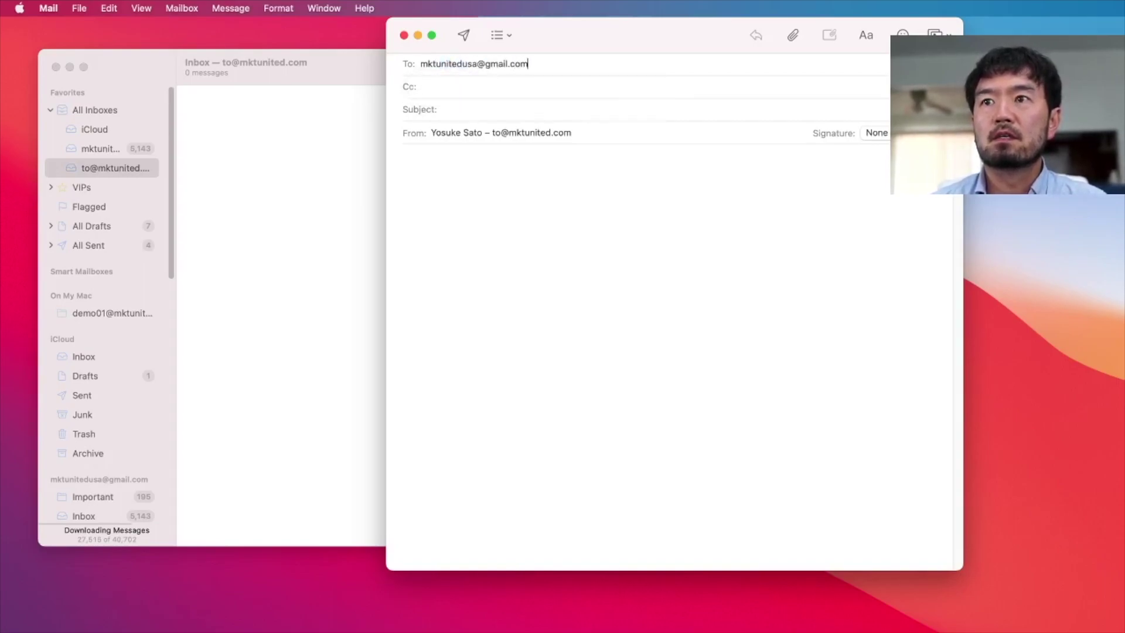
- Send a message with subject and body 'Test' to the Gmail address
key("Tab")
type("Test")
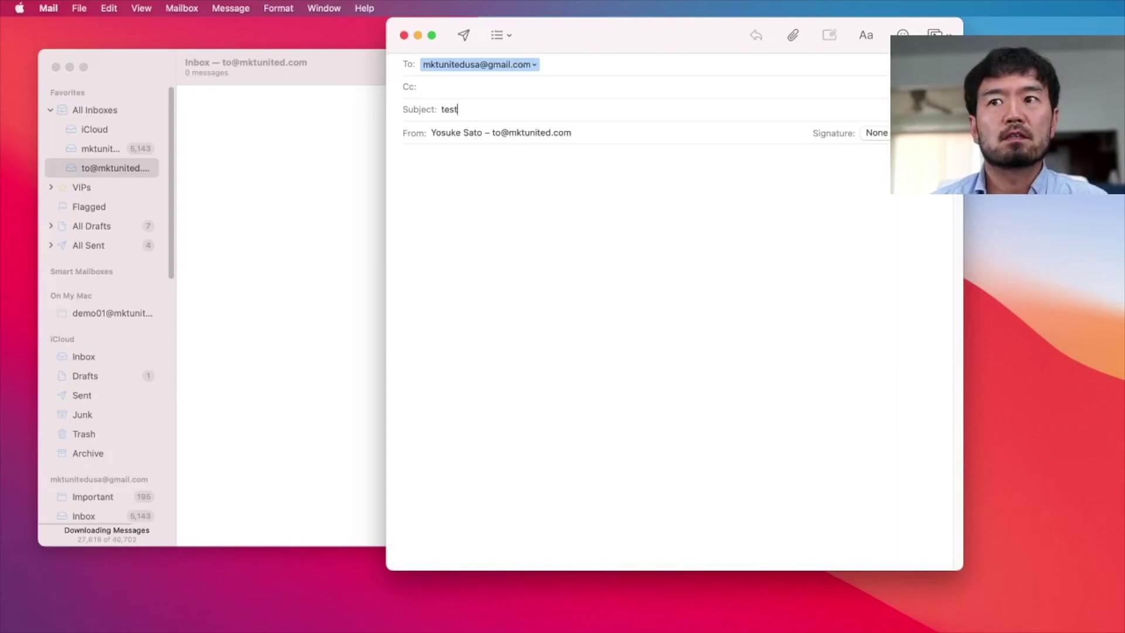
key("Tab")
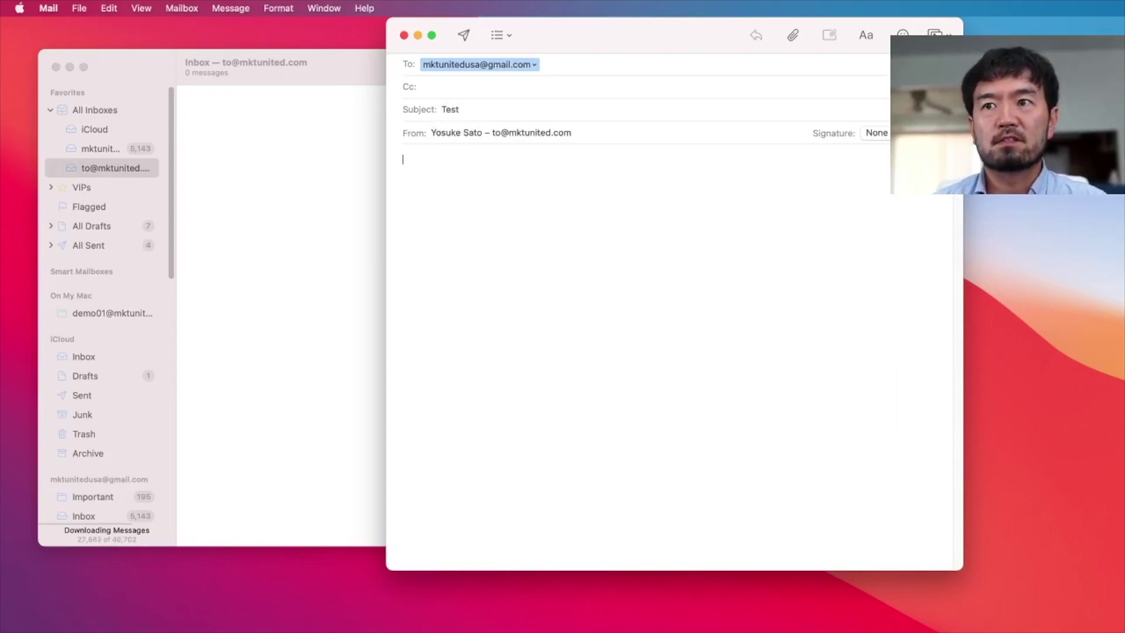
type("Test")
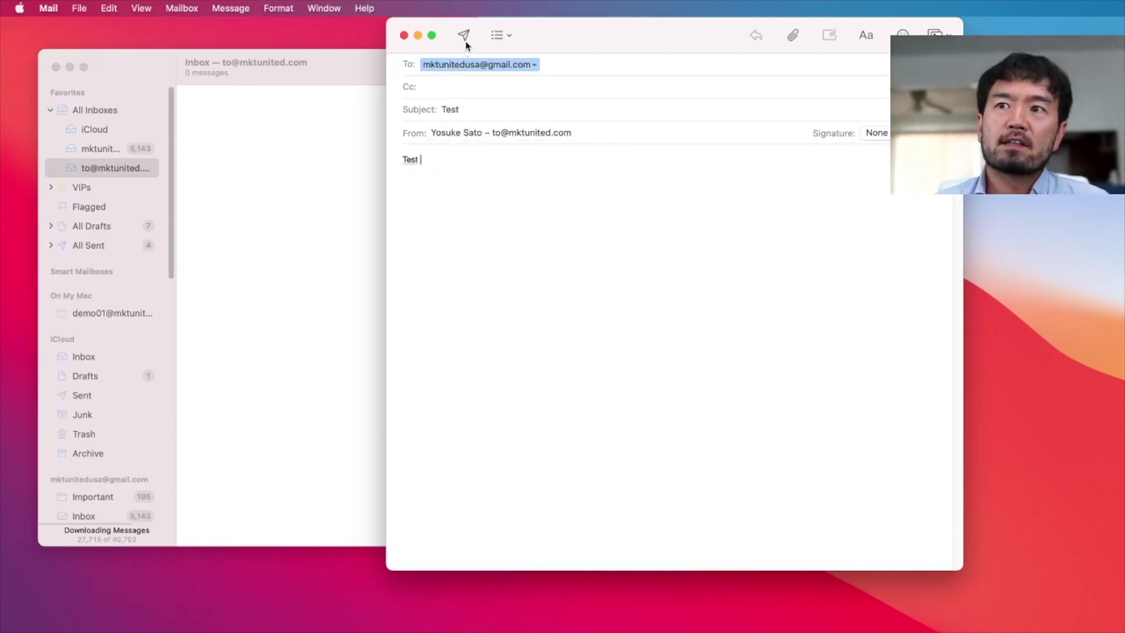
left_click(462, 36)
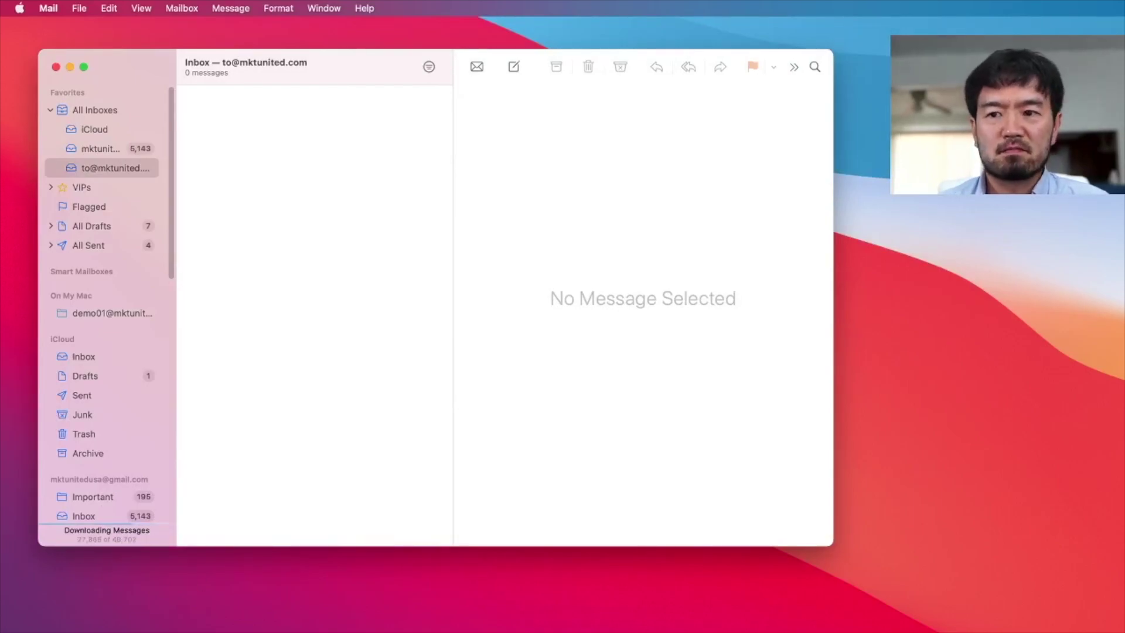
key("super+Tab")
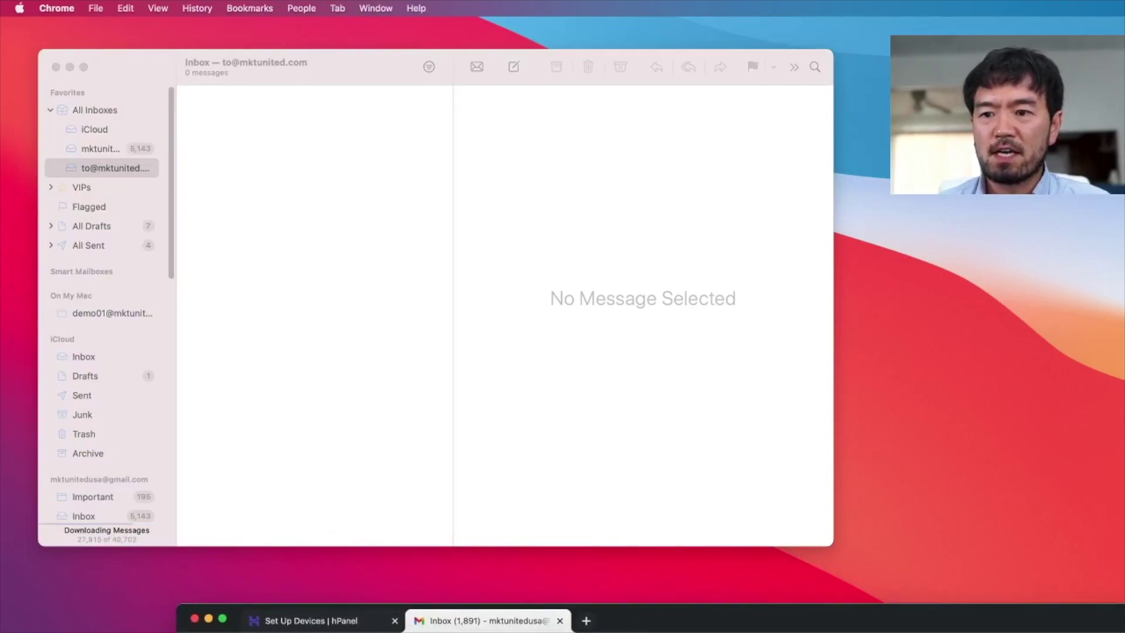
- In Gmail, open the Test message and send back a reply reading 'reply'
left_click_drag(640, 625, 505, 56)
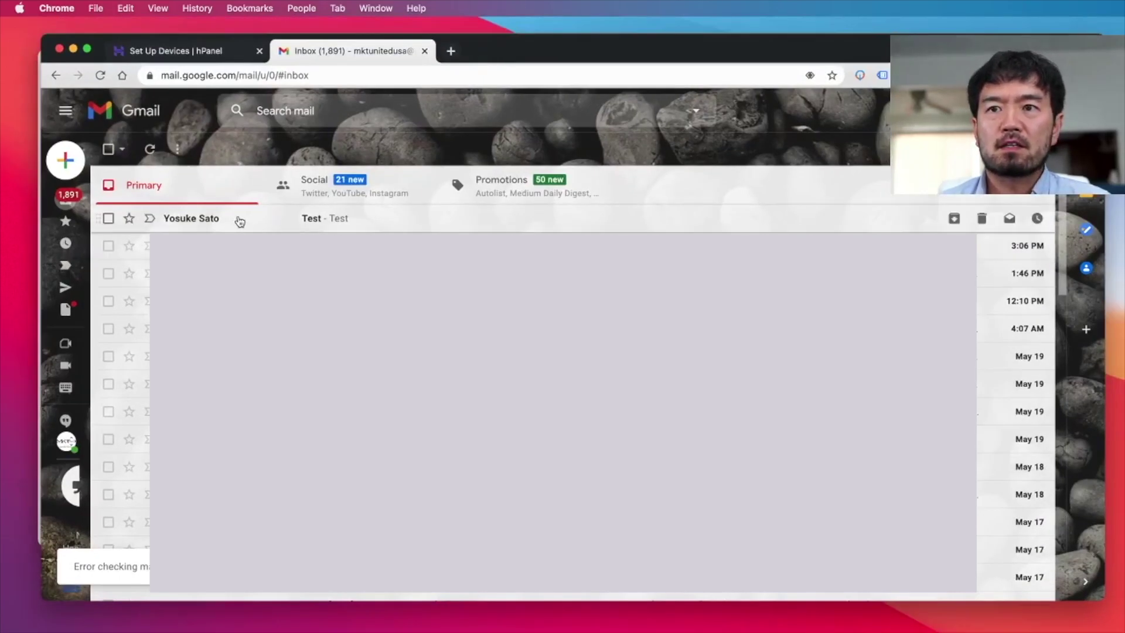
left_click(195, 221)
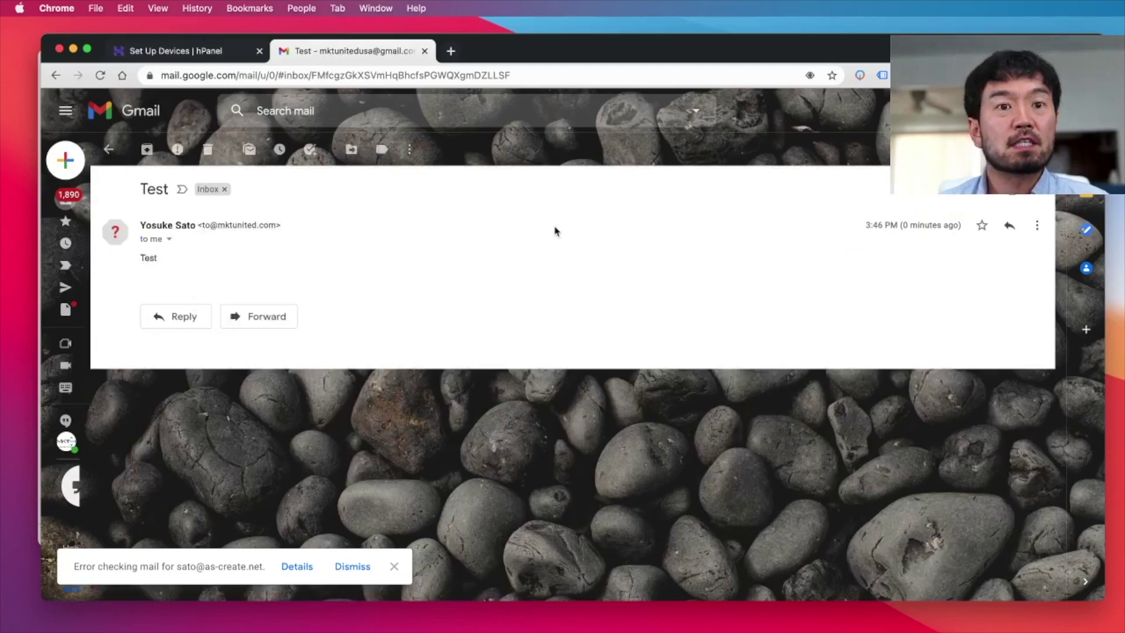
left_click(186, 319)
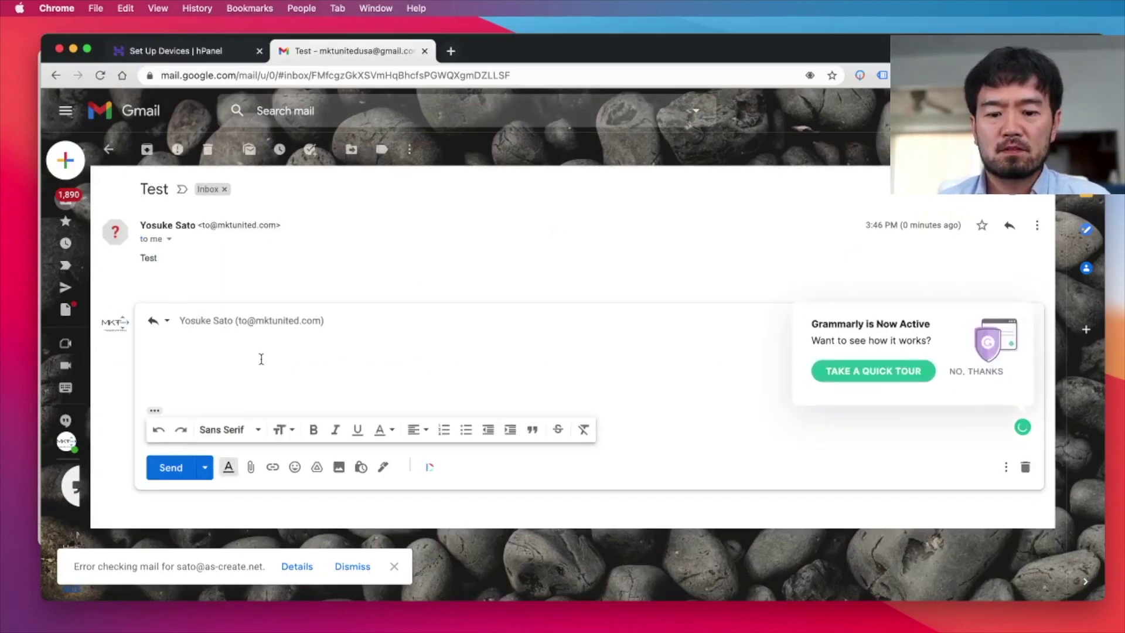
type("reply")
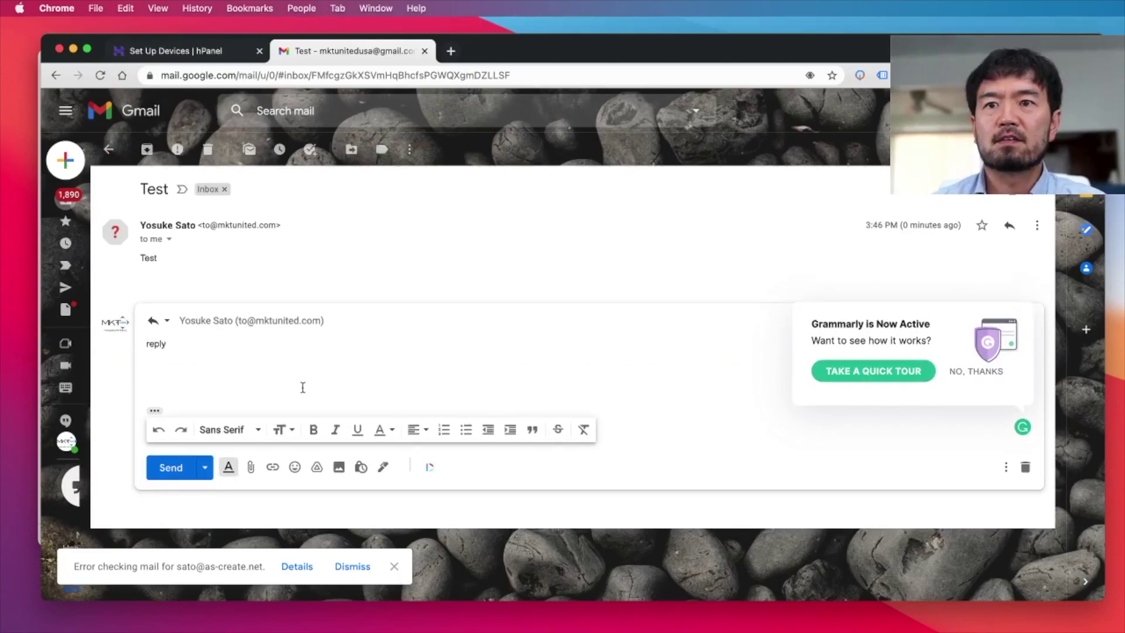
left_click(168, 471)
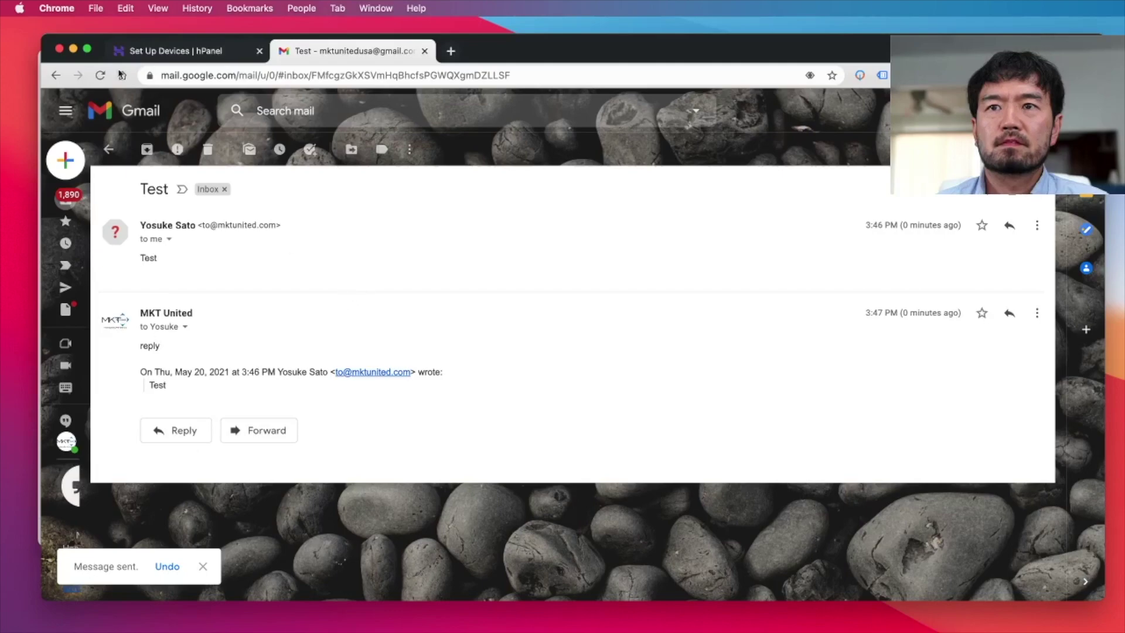
key("super+m")
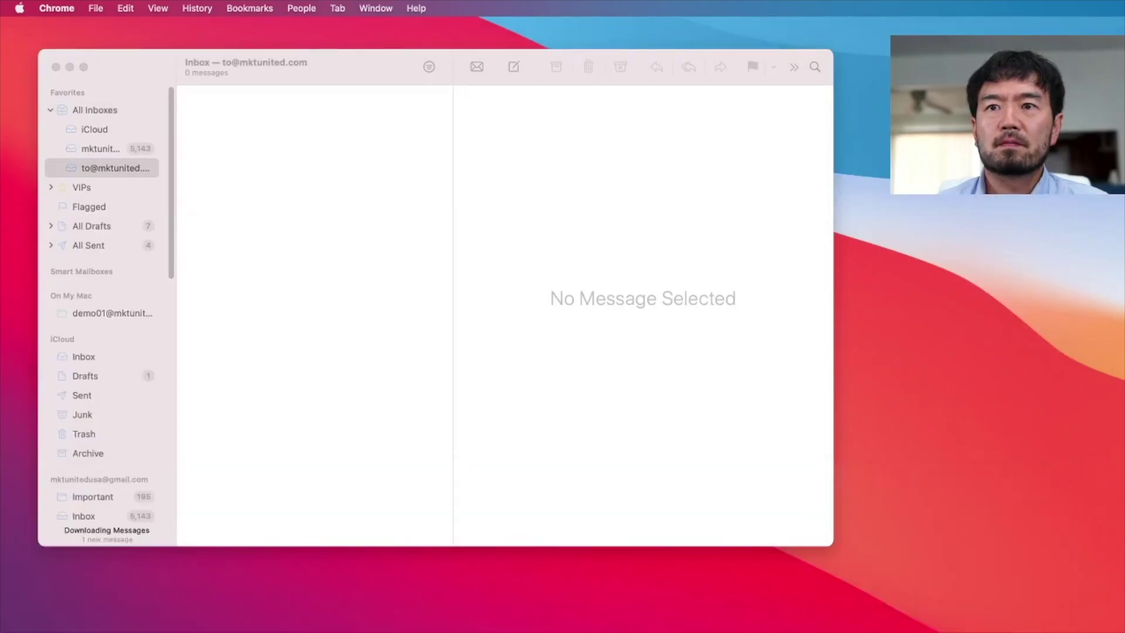
- Open the MKT United 'Re: Test' message in Mail, showing the body 'reply'
left_click(132, 67)
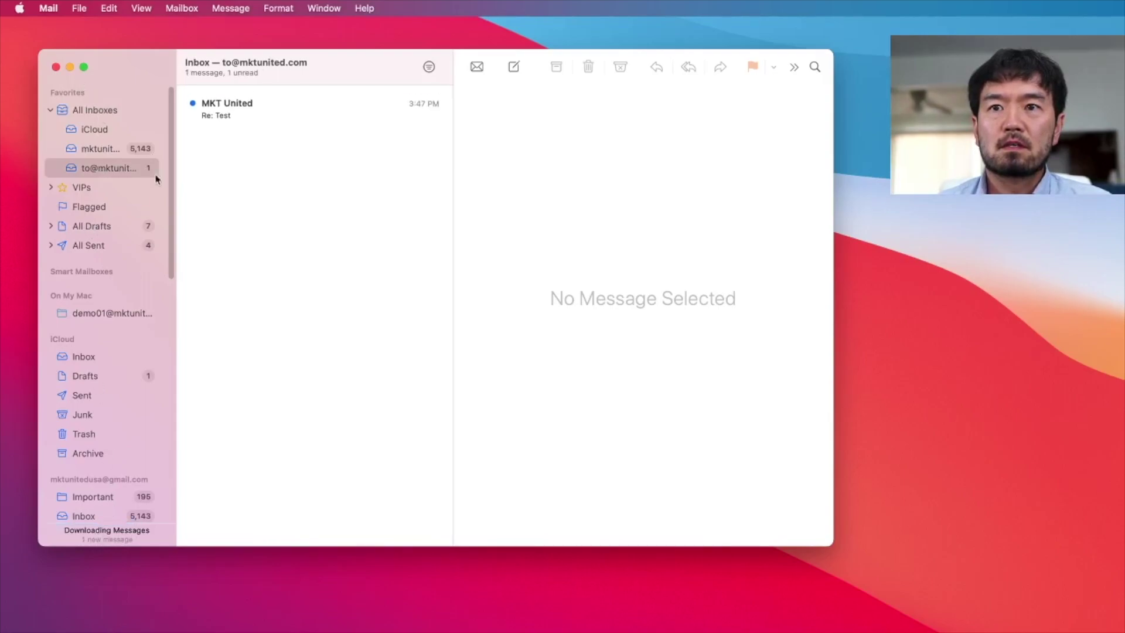
left_click(243, 112)
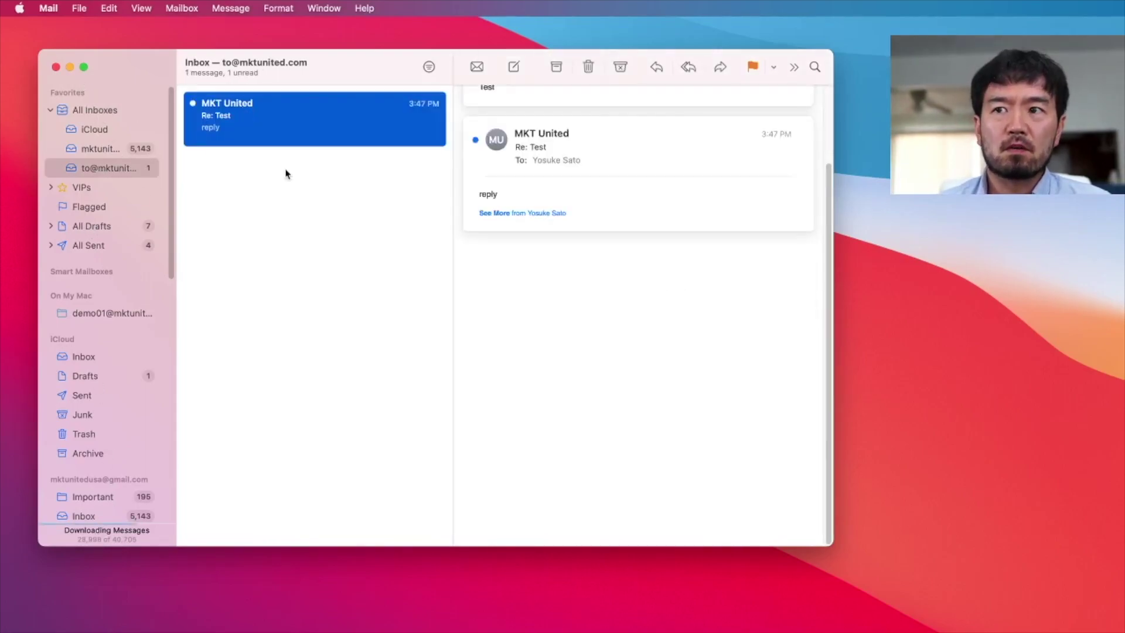